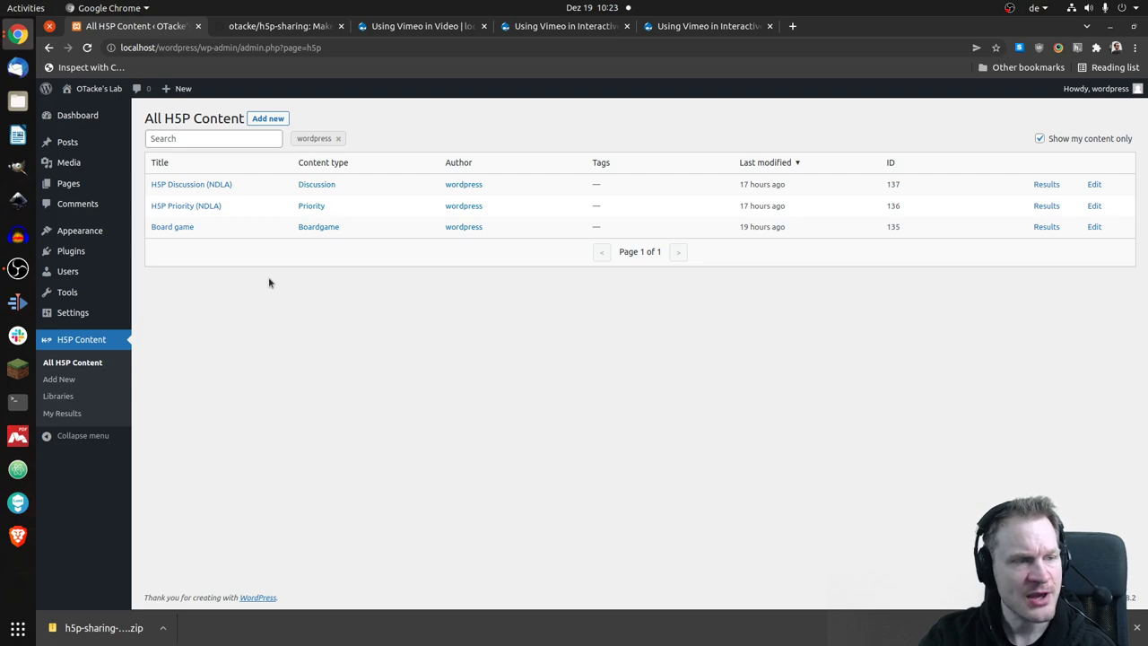
# Open H5P Priority (NDLA) and rank "H5P is open source software." first, "H5P strives to be accessible." second and "H5P doesn't cost a cent." third.
pyautogui.click(179, 208)
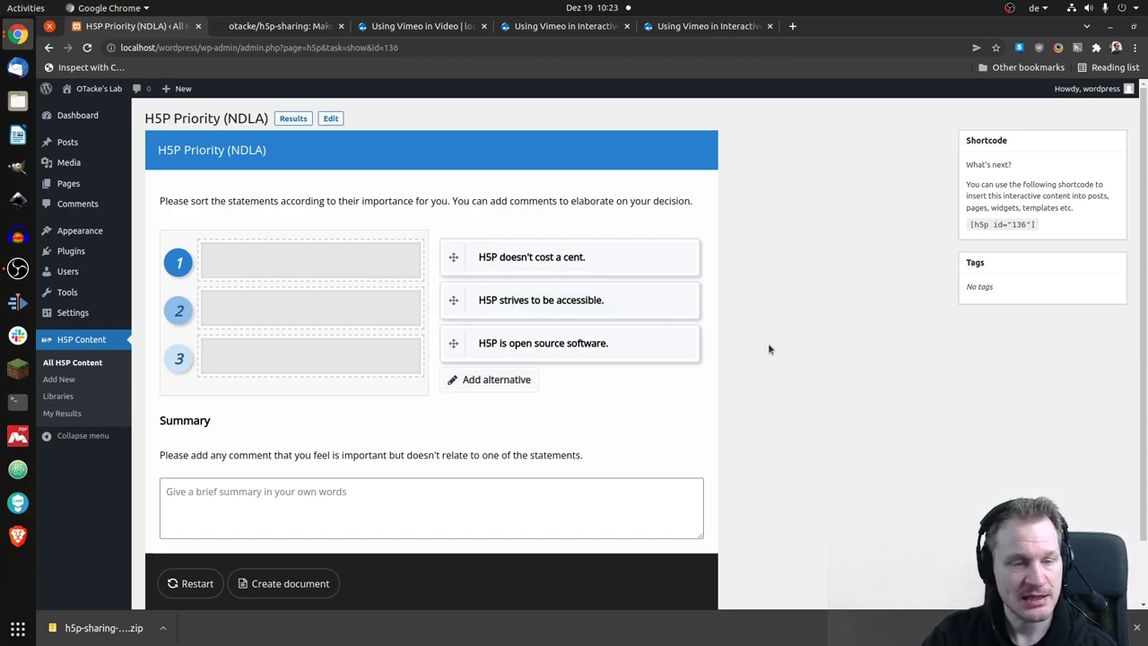
pyautogui.moveTo(585, 349); pyautogui.dragTo(397, 326)
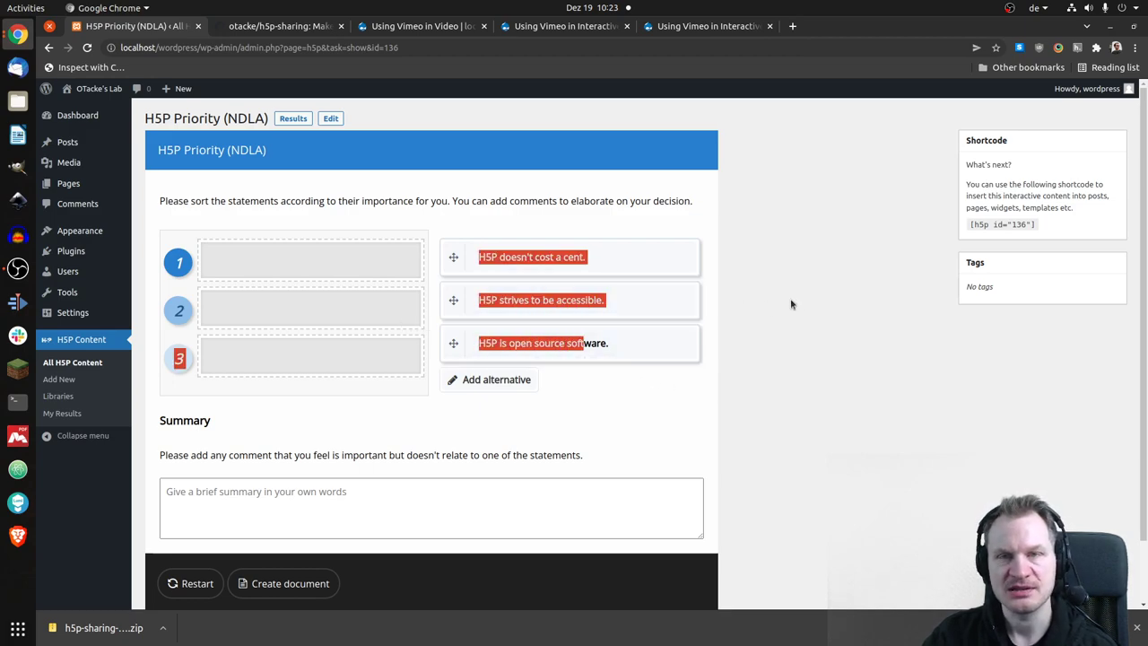
pyautogui.click(650, 418)
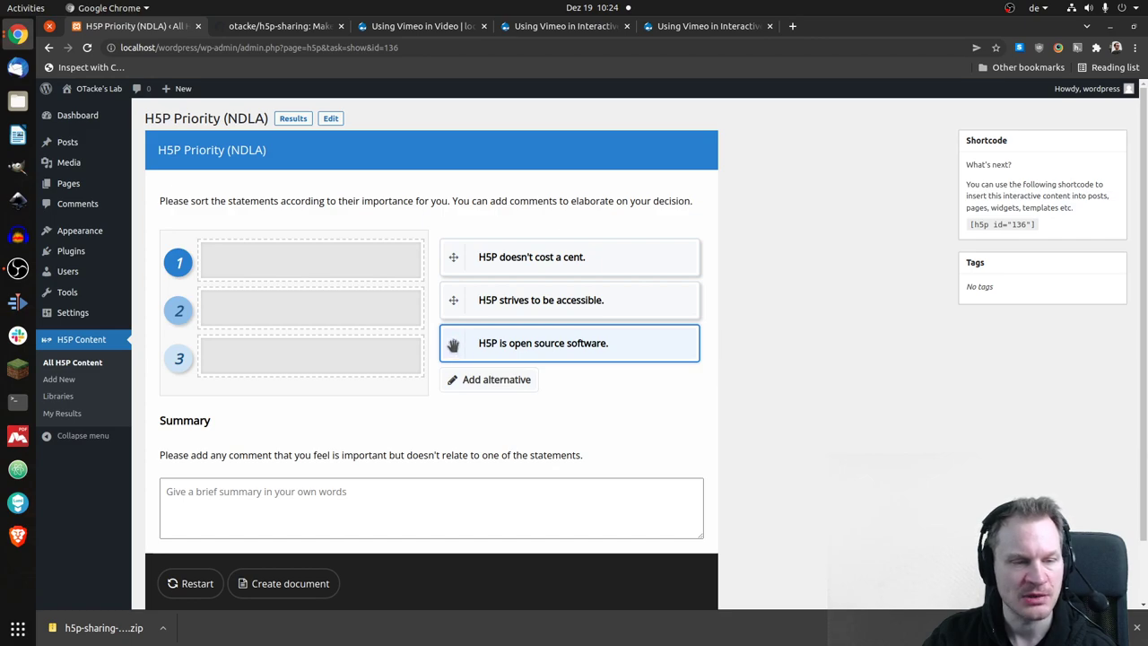
pyautogui.moveTo(453, 345); pyautogui.dragTo(249, 263)
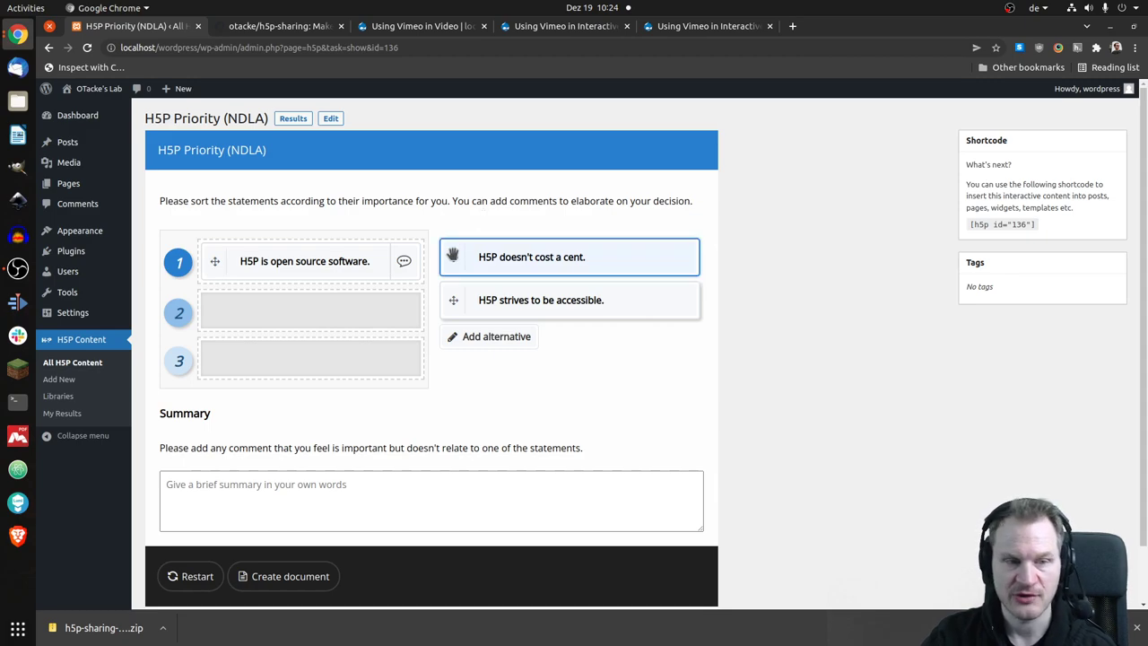
pyautogui.moveTo(453, 256); pyautogui.dragTo(300, 354)
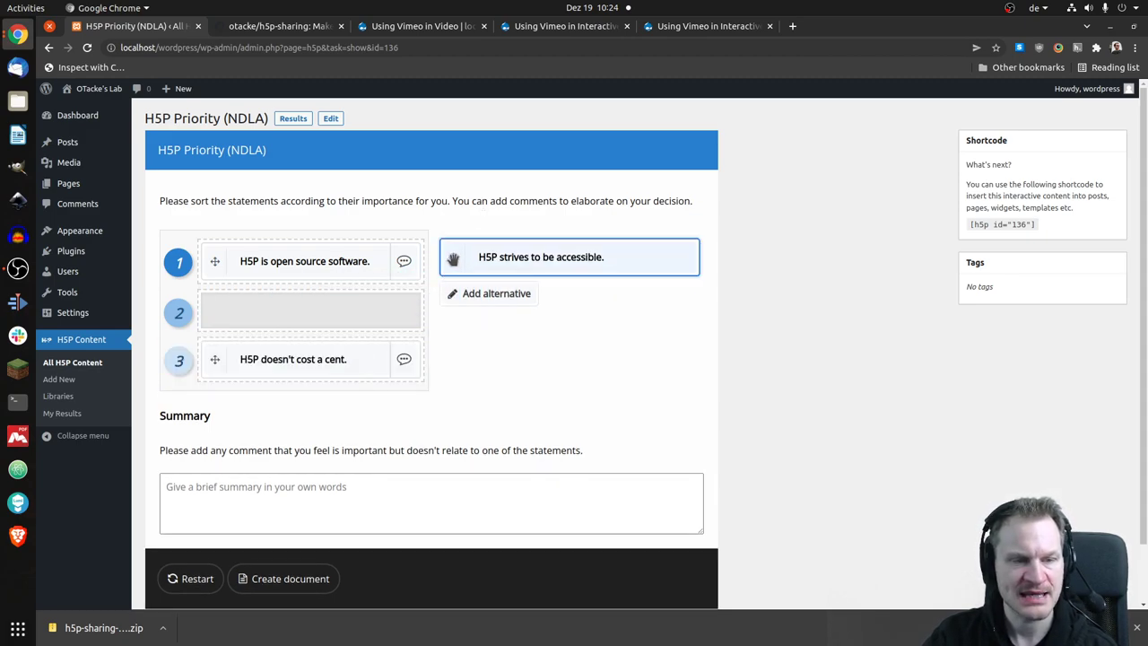
pyautogui.moveTo(453, 258); pyautogui.dragTo(225, 312)
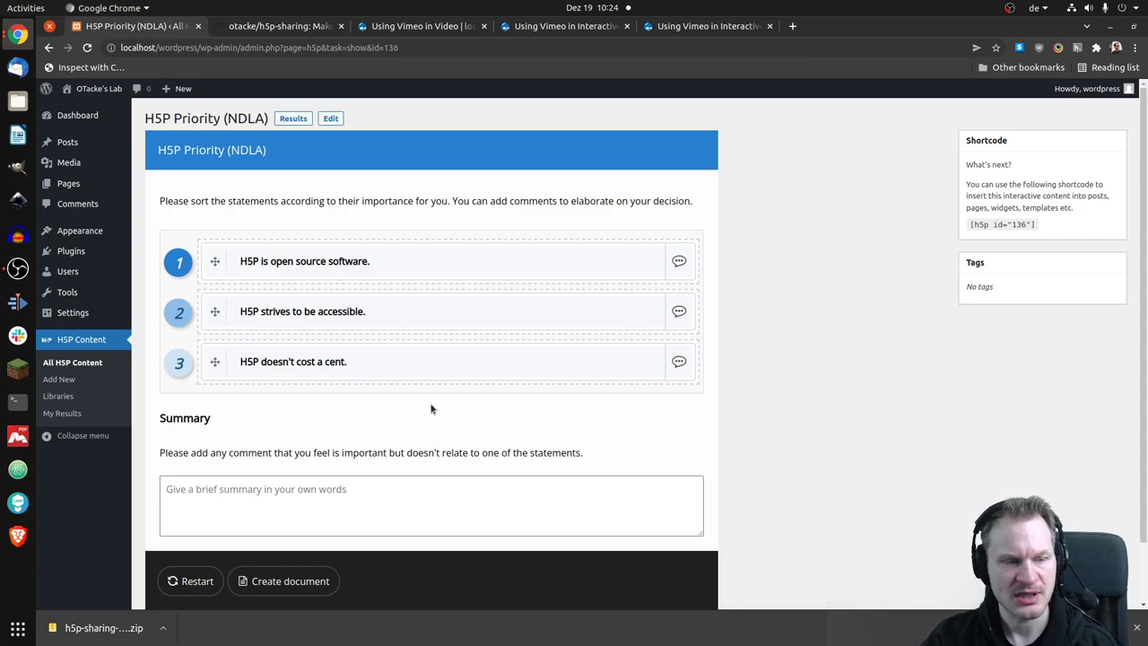
# Add the comment "yada yada yada" to the first-ranked statement, "H5P is open source software.".
pyautogui.moveTo(225, 361); pyautogui.dragTo(681, 358)
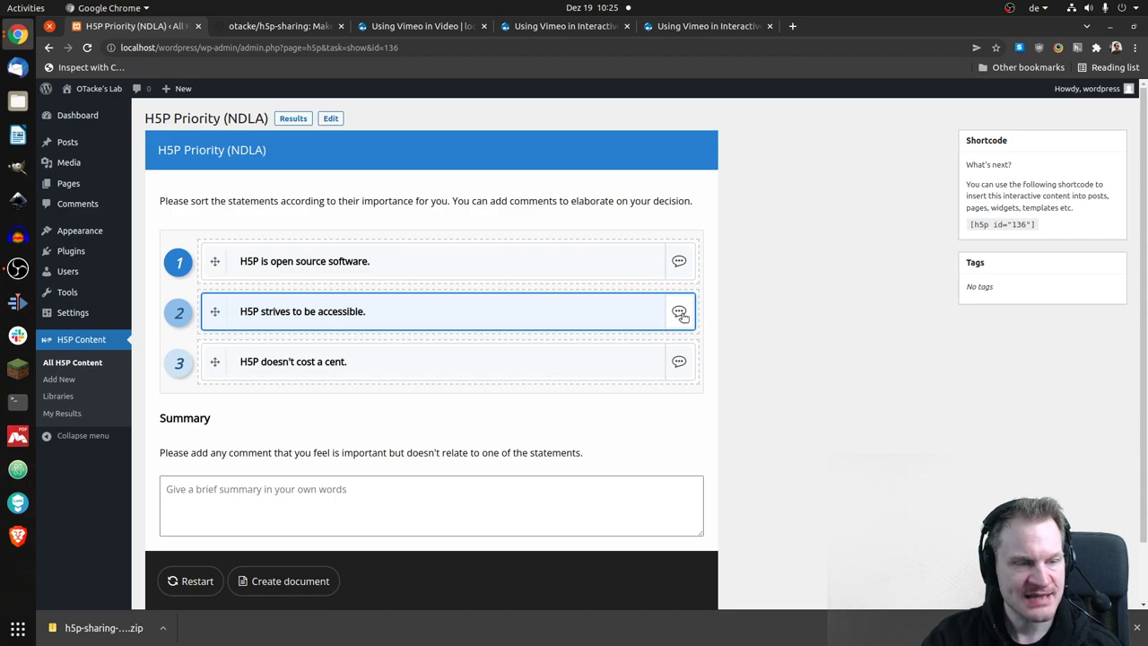
pyautogui.click(679, 263)
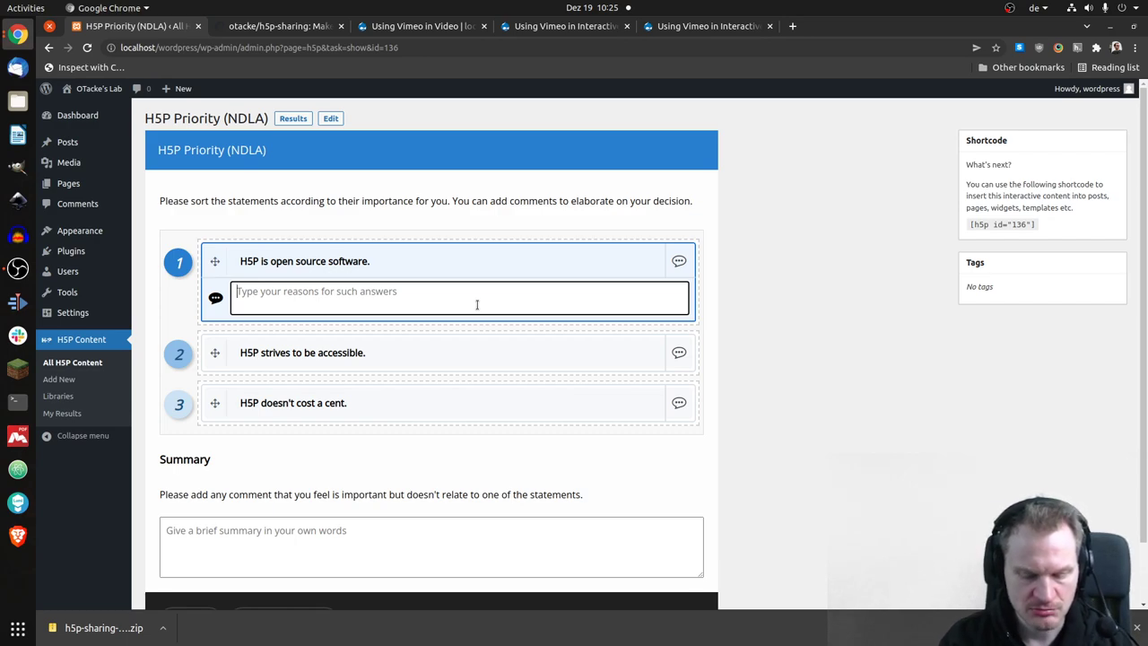
pyautogui.write('yada')
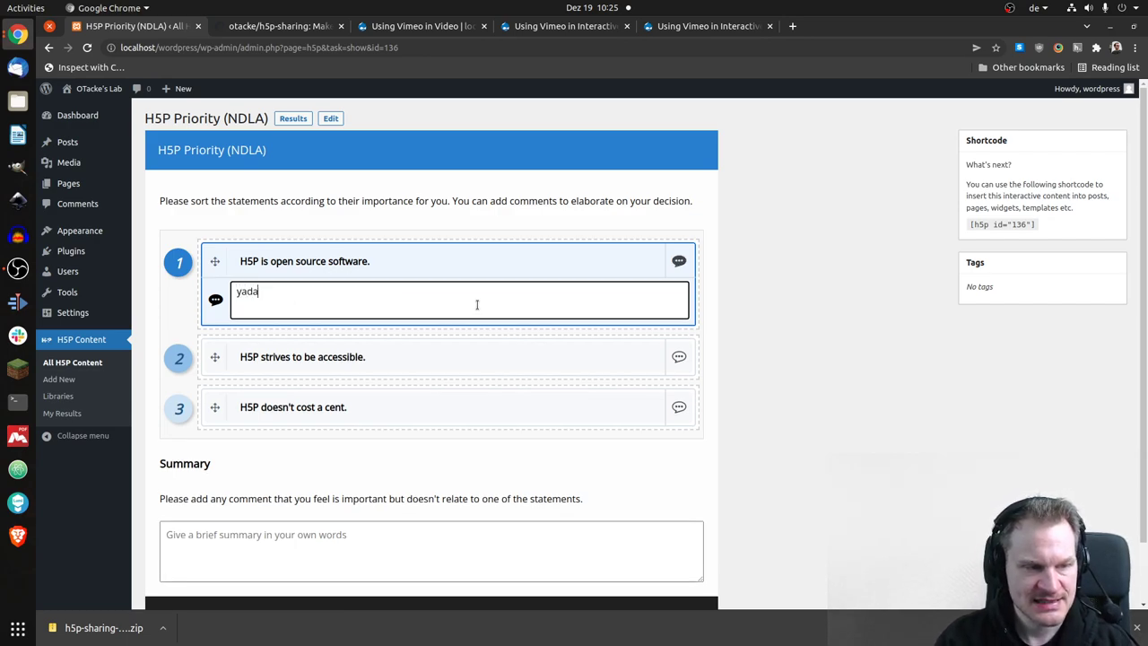
pyautogui.hotkey('ctrl', 'a')
pyautogui.write('yada yada yada')
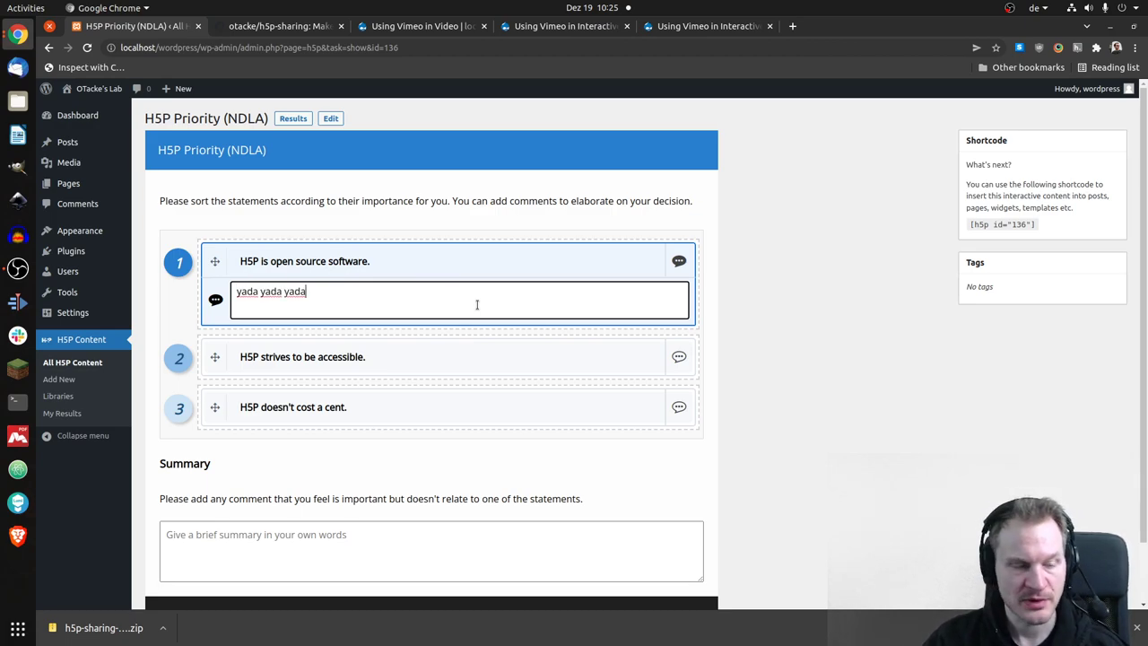
pyautogui.click(834, 288)
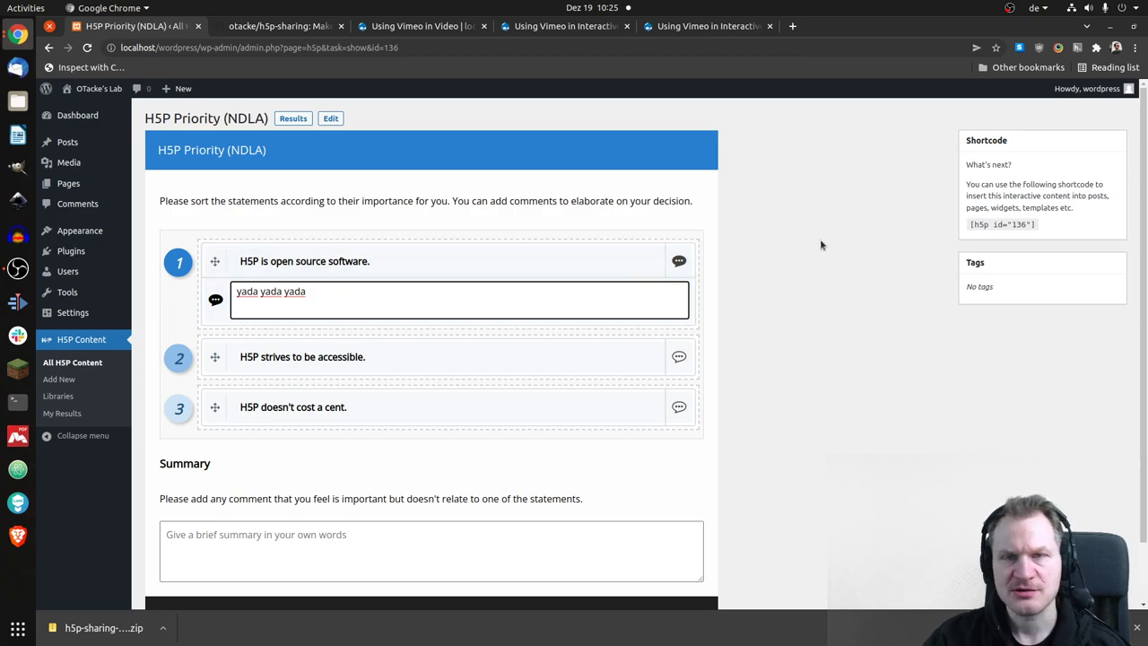
pyautogui.scroll(-2, 802, 254)
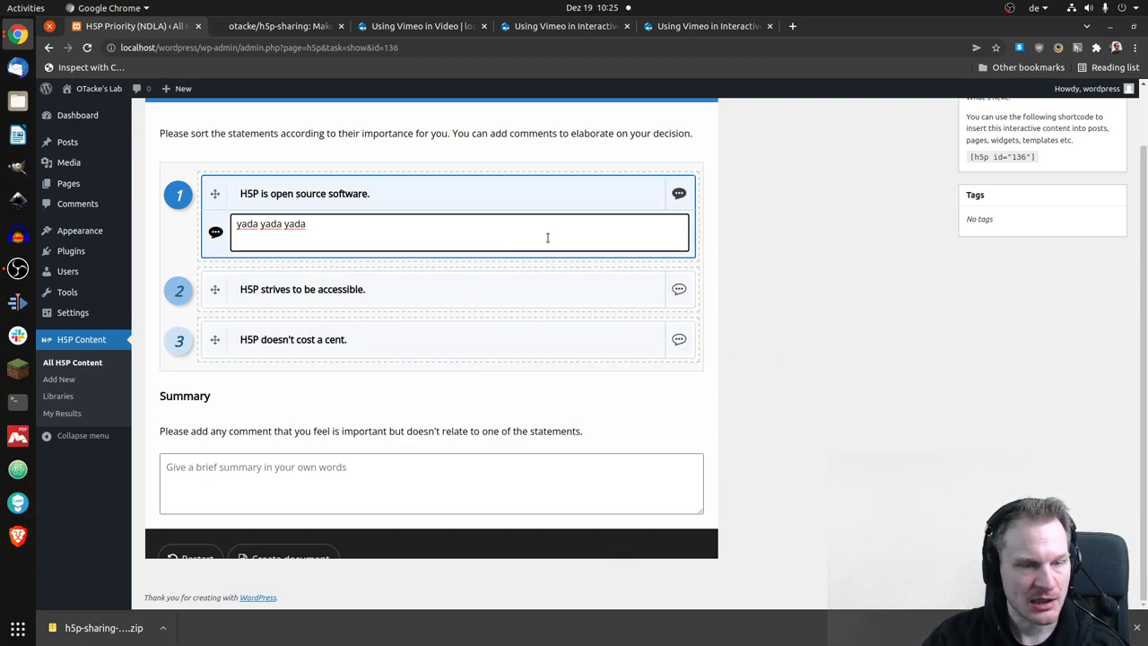
pyautogui.click(706, 235)
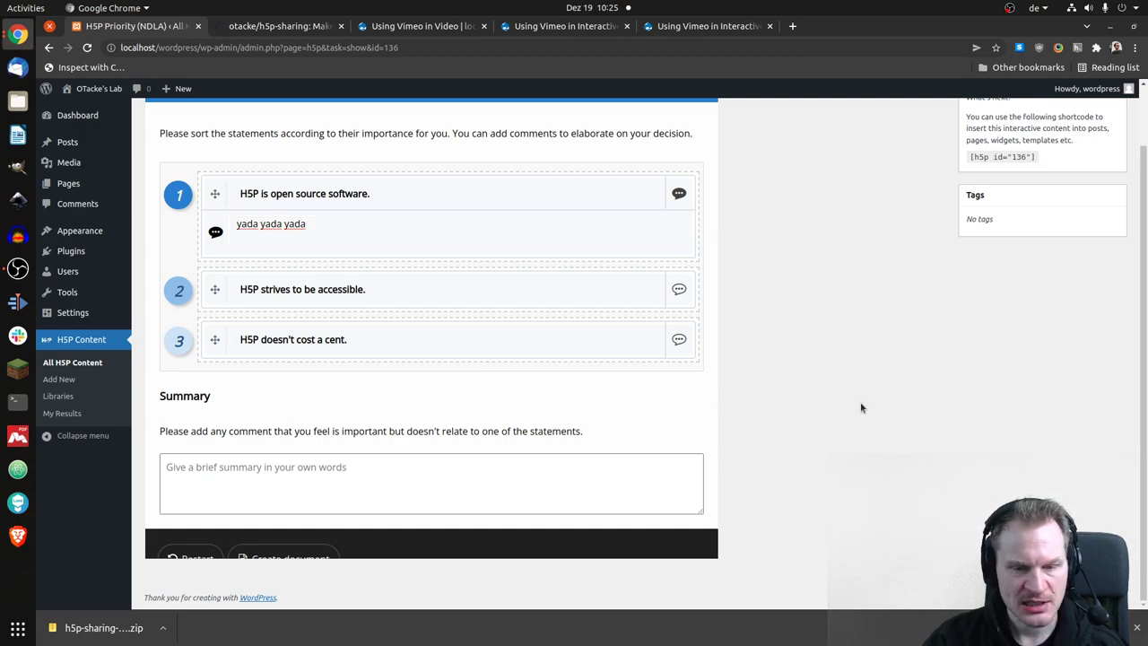
# Enter "foo bar" as the summary comment below the ranked statements.
pyautogui.press('F12')
pyautogui.press('F12')
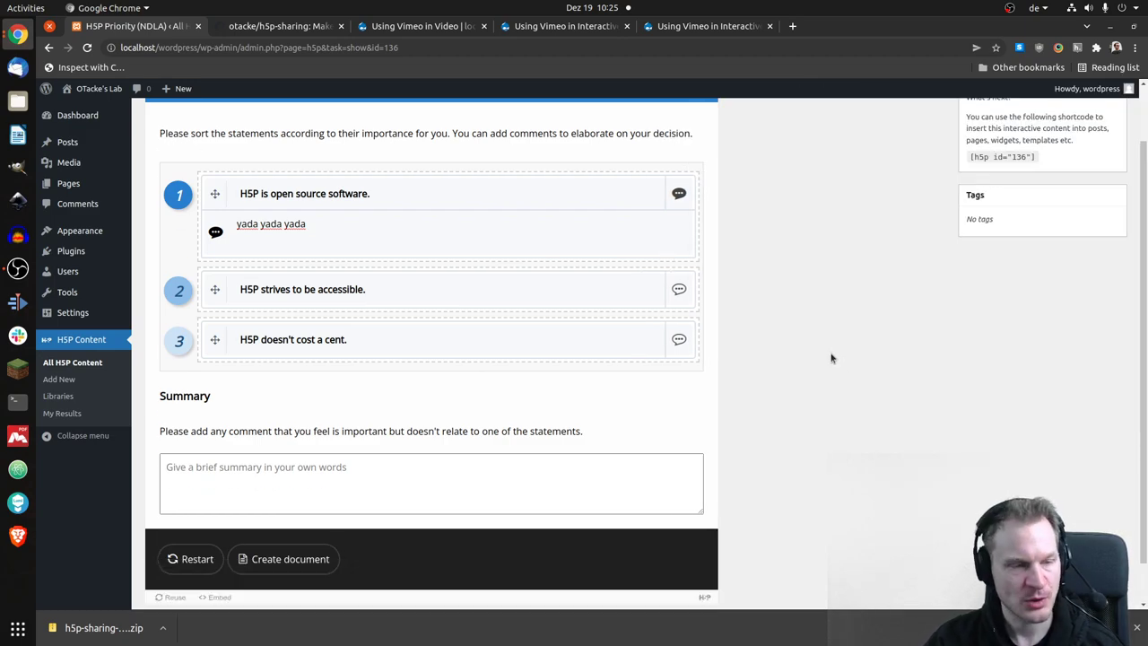
pyautogui.click(258, 477)
pyautogui.write('foo bar')
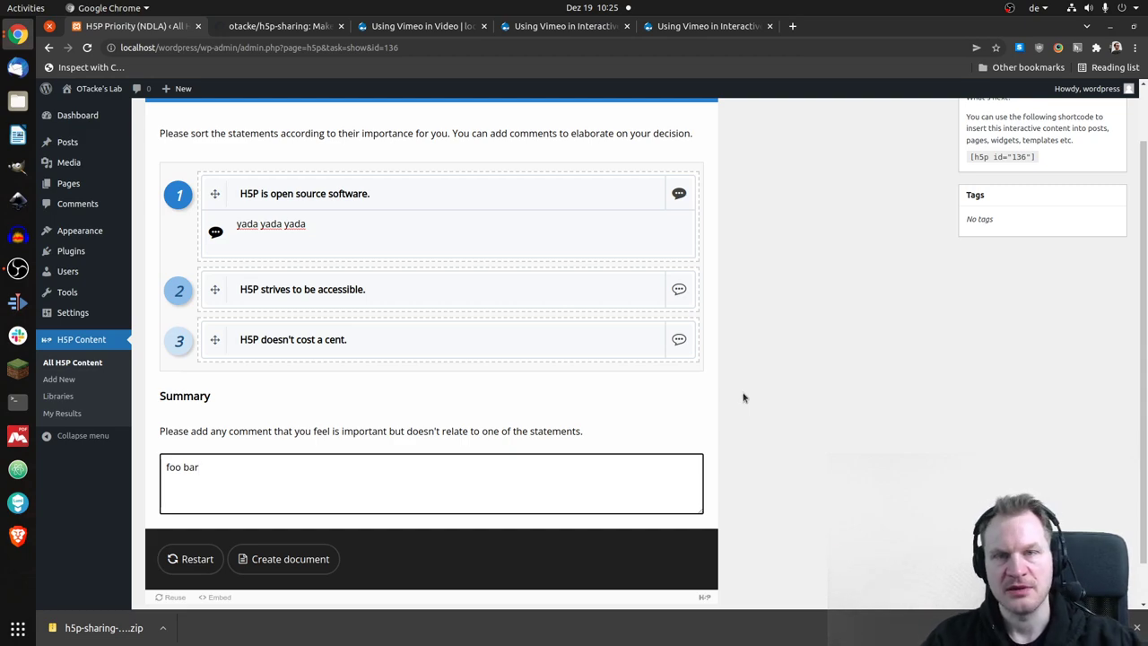
pyautogui.scroll(-1, 878, 367)
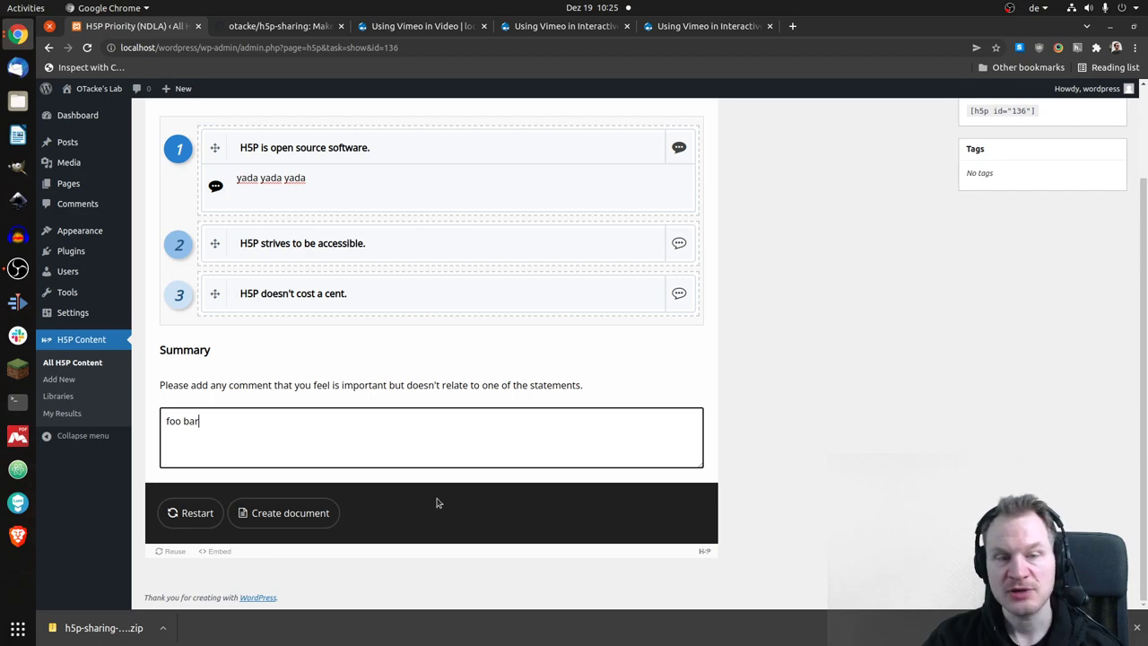
# Create the document from the ranking, look over its statements, comments and summary, and close it.
pyautogui.click(299, 519)
pyautogui.scroll(2, 725, 360)
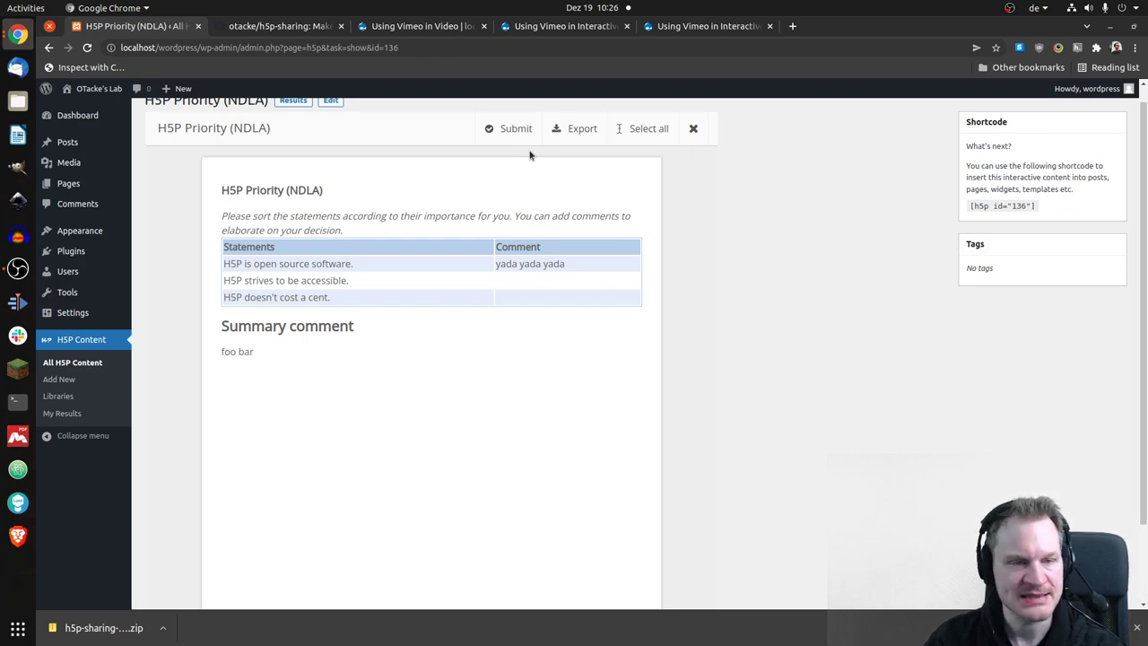
pyautogui.scroll(-2, 753, 219)
pyautogui.scroll(3, 753, 222)
pyautogui.click(693, 145)
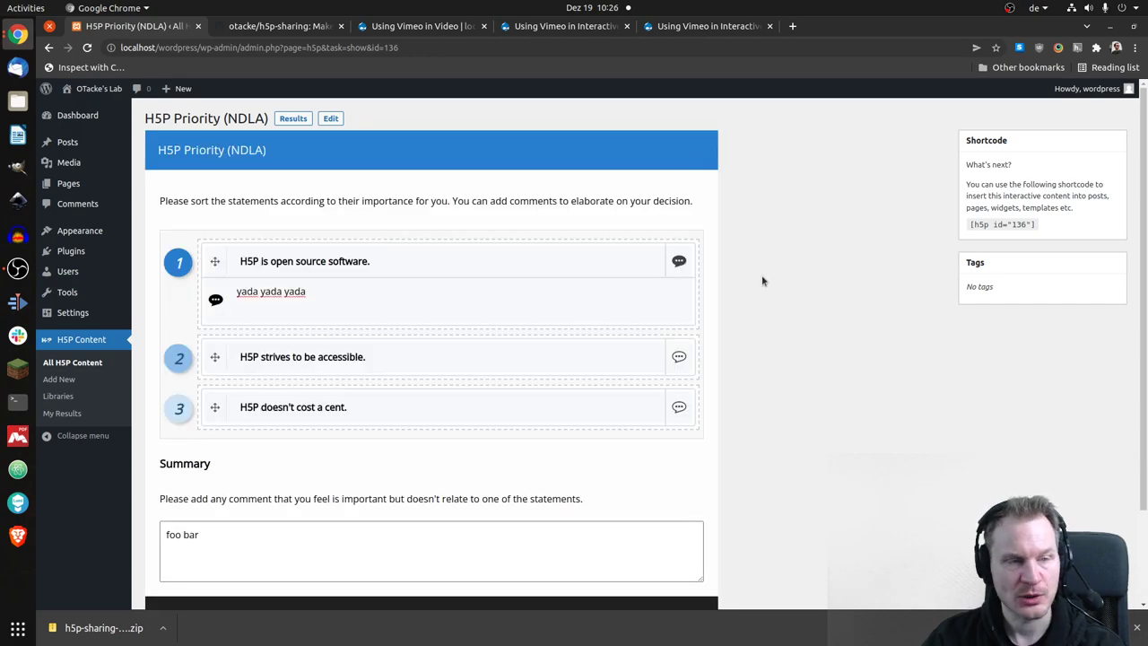
# Restart the priority exercise to clear the ranking, the comment and the summary text.
pyautogui.scroll(-2, 248, 451)
pyautogui.click(191, 563)
pyautogui.click(205, 507)
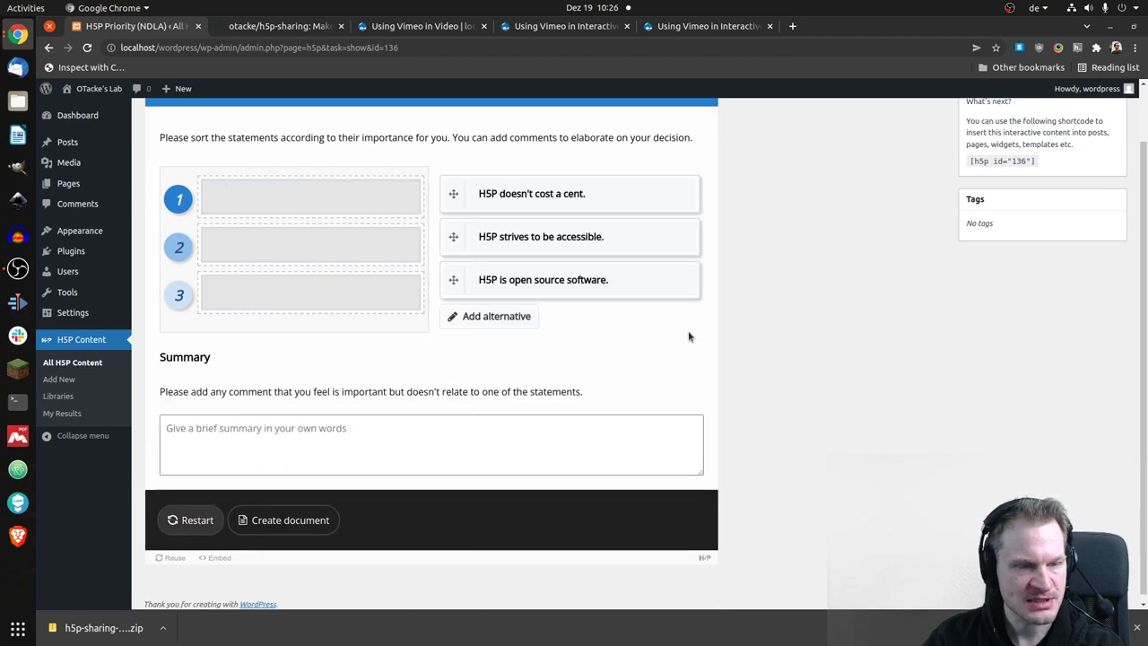
# Add a new alternative statement reading "H5P is nice." to the unranked statements.
pyautogui.click(499, 323)
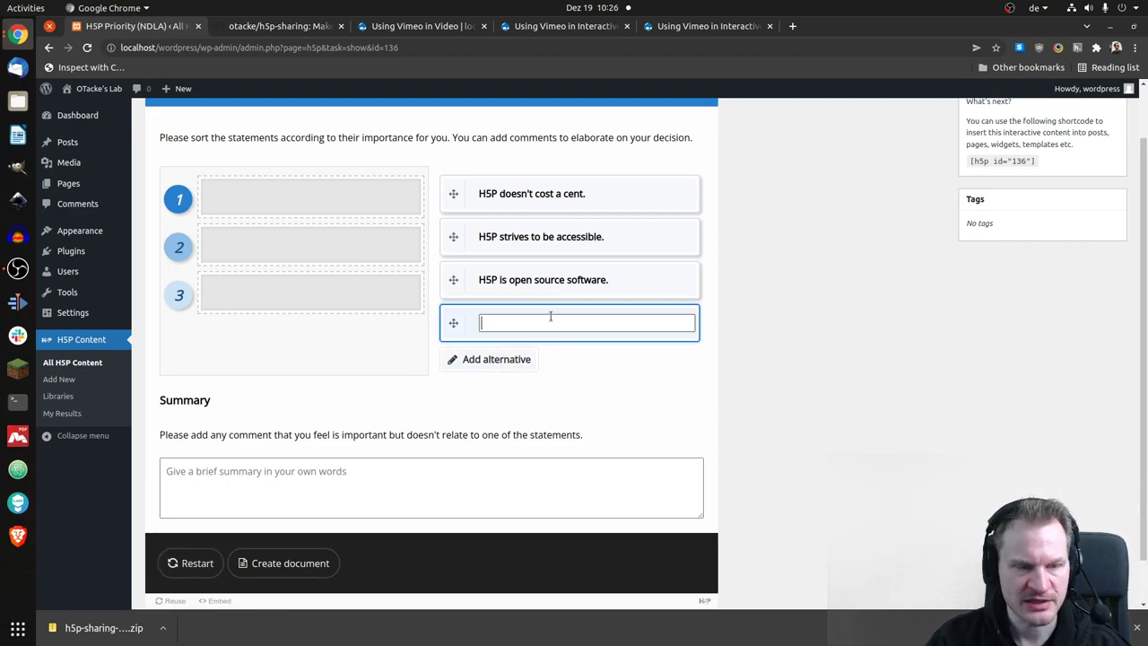
pyautogui.write('H5')
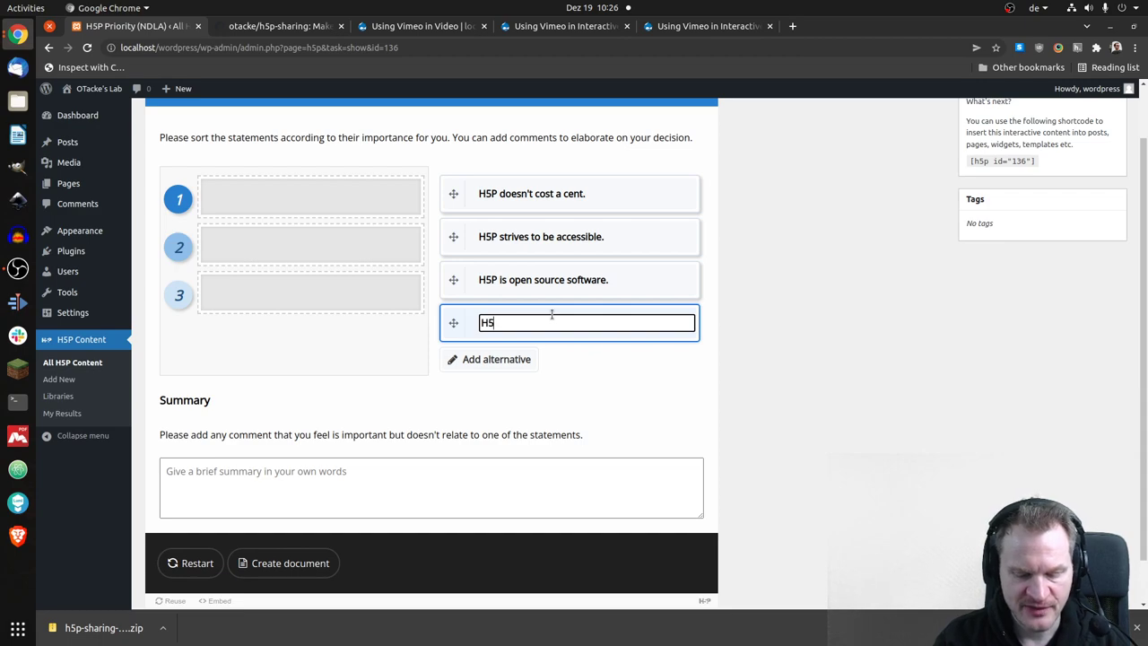
pyautogui.write('P is nice.')
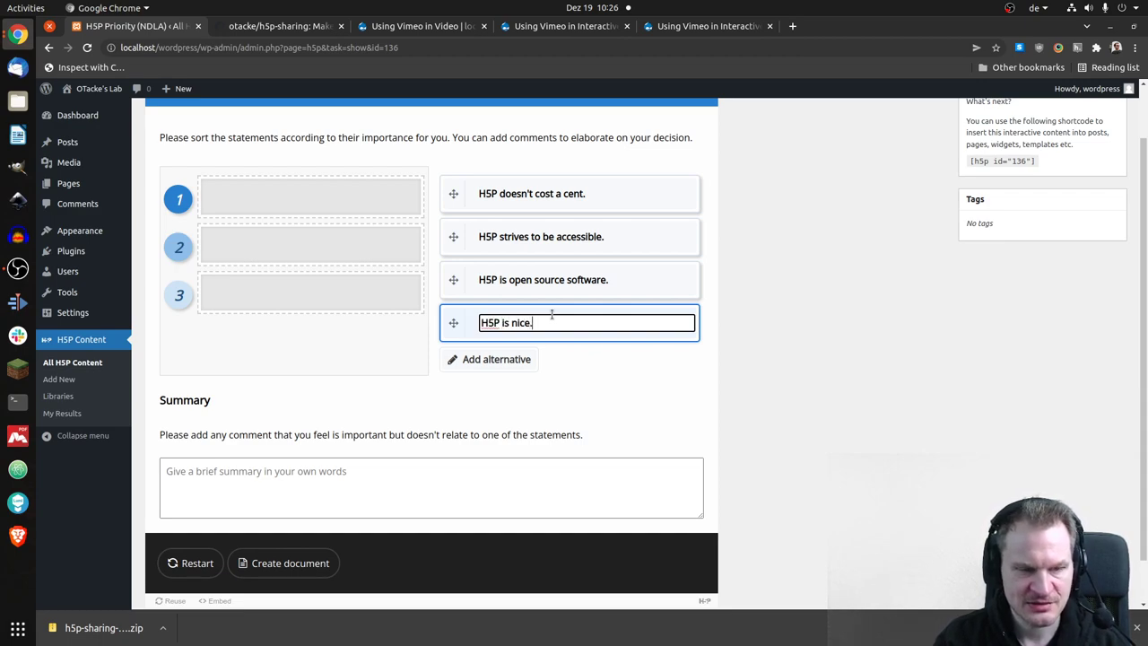
pyautogui.press('Return')
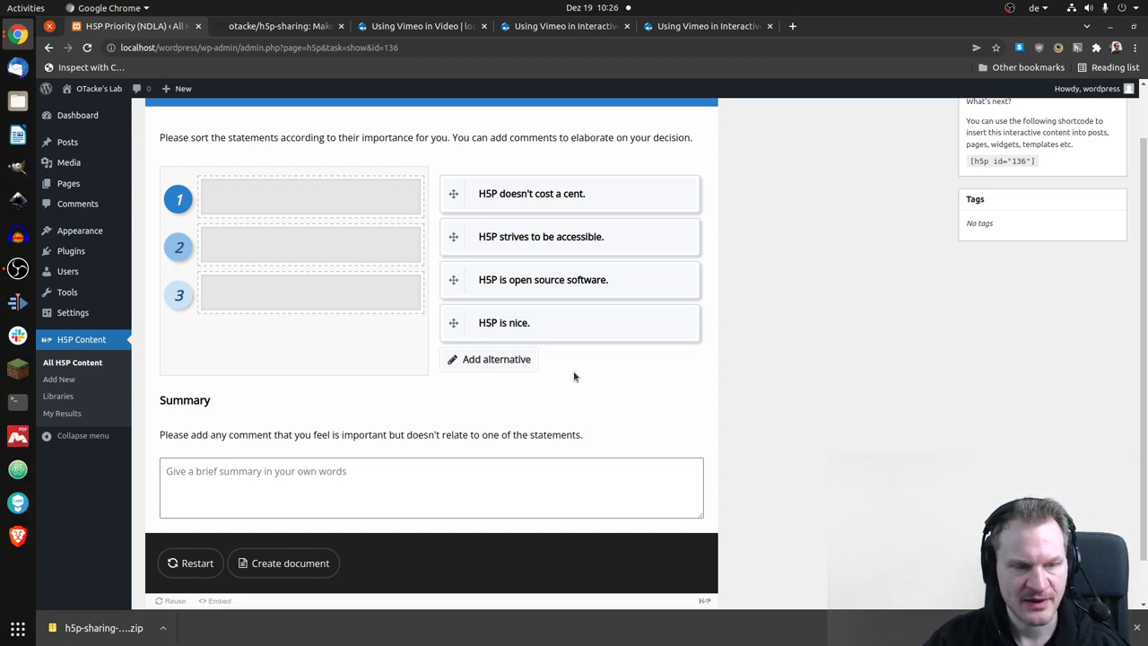
pyautogui.click(523, 325)
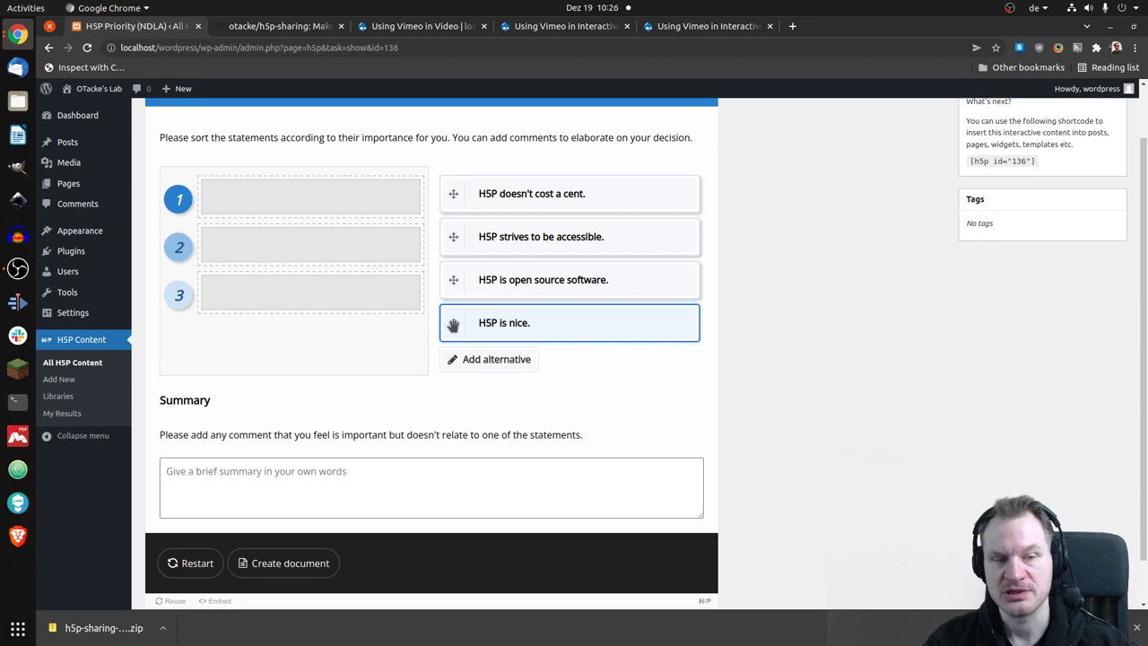
# Rank "H5P is nice." second and "H5P is open source software." third.
pyautogui.moveTo(453, 324); pyautogui.dragTo(249, 252)
pyautogui.click(445, 283)
pyautogui.moveTo(446, 283); pyautogui.dragTo(215, 300)
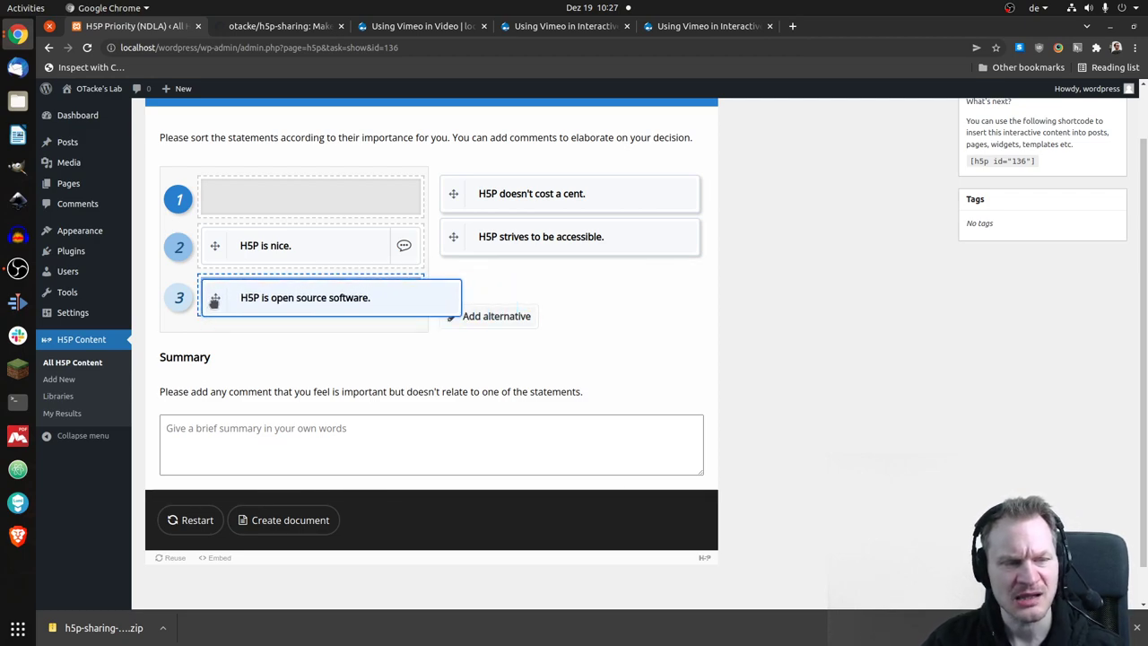
pyautogui.moveTo(214, 302); pyautogui.dragTo(213, 300)
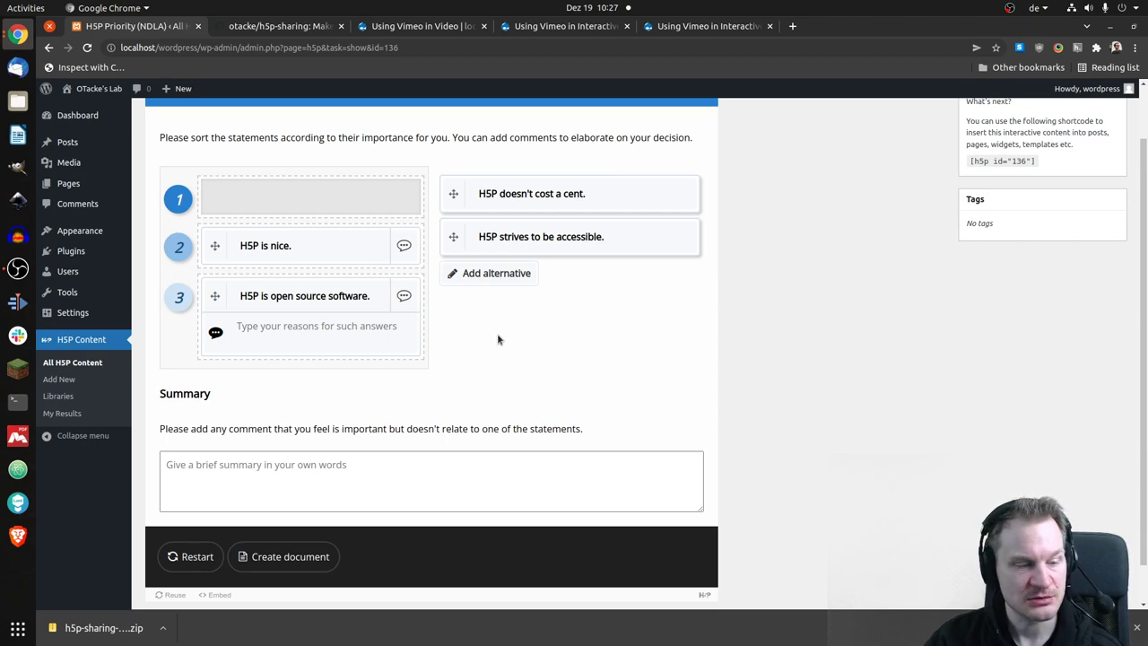
# Open the H5P Priority (NDLA) content for editing and look through its title, header, task description, statements and summary fields.
pyautogui.scroll(1, 498, 339)
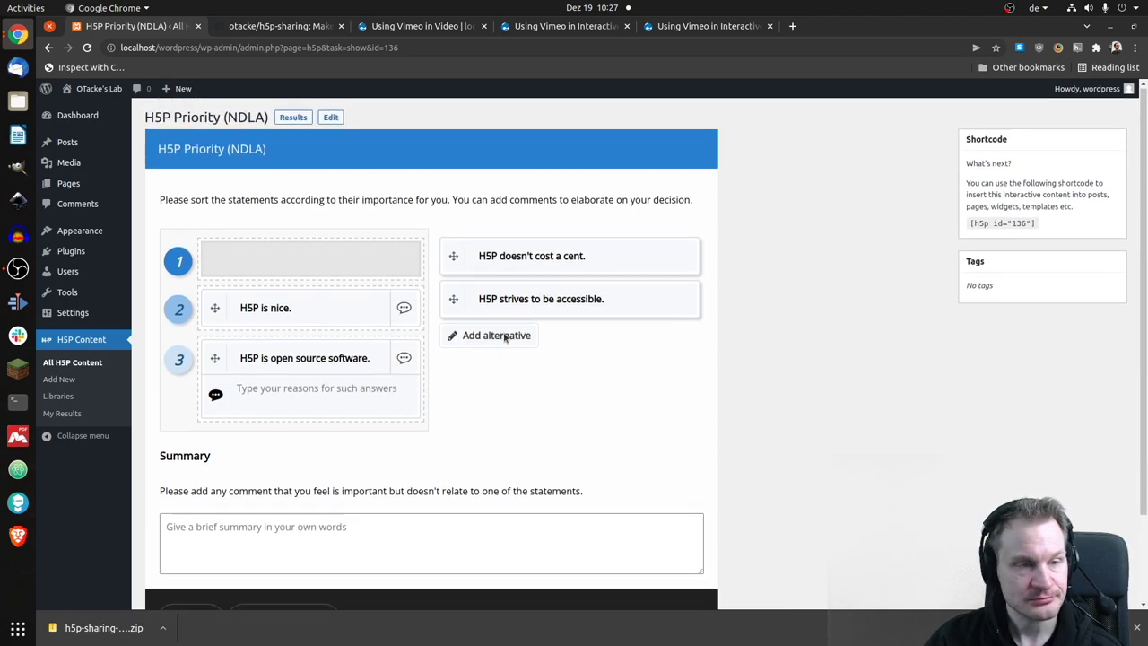
pyautogui.click(331, 119)
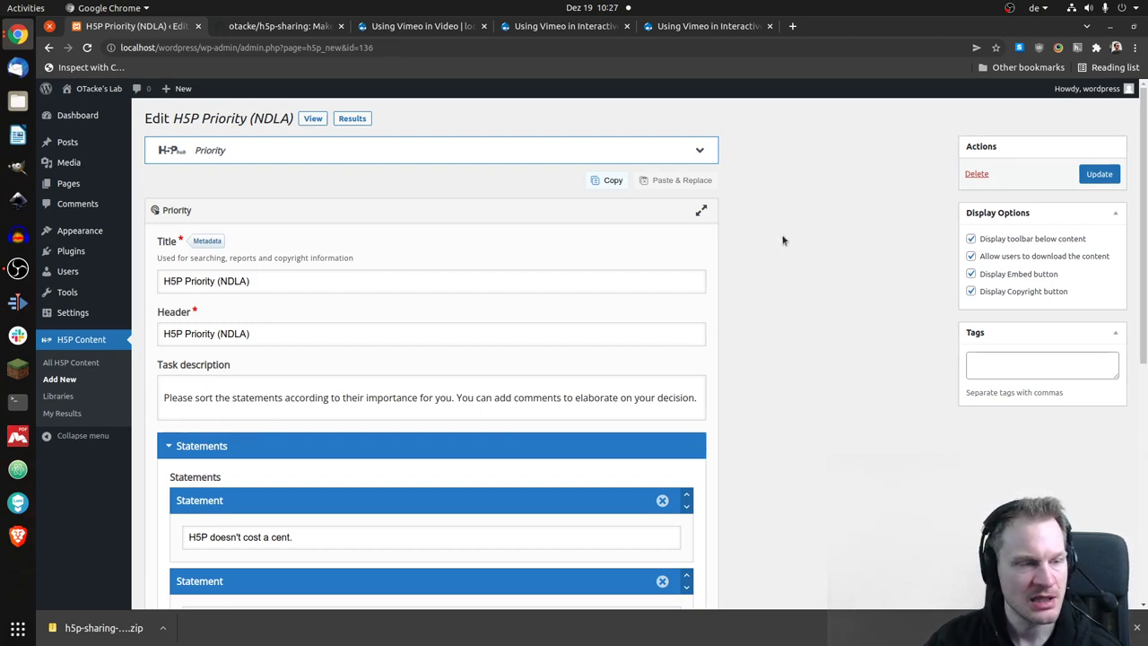
pyautogui.scroll(-2, 781, 240)
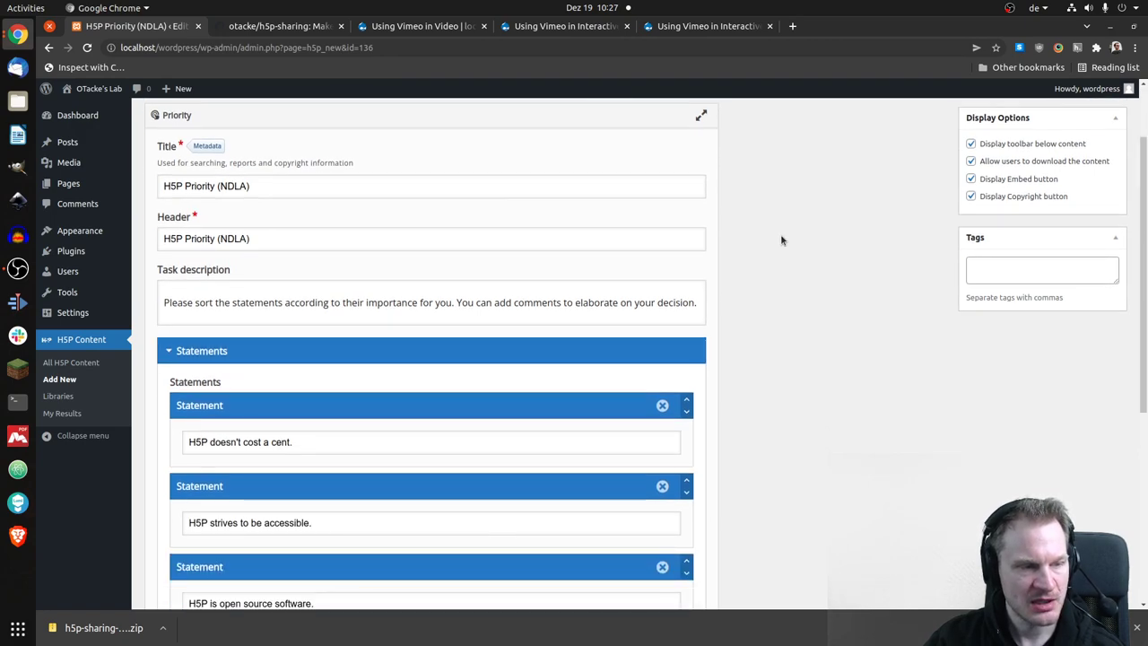
pyautogui.scroll(-5, 781, 240)
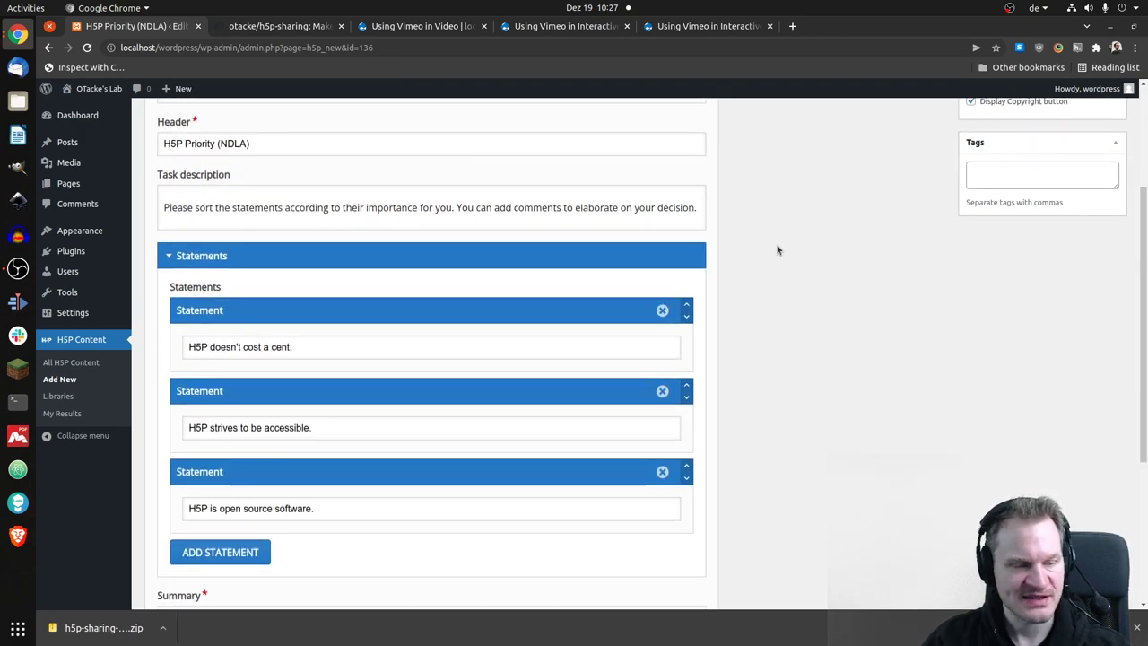
pyautogui.scroll(-3, 781, 259)
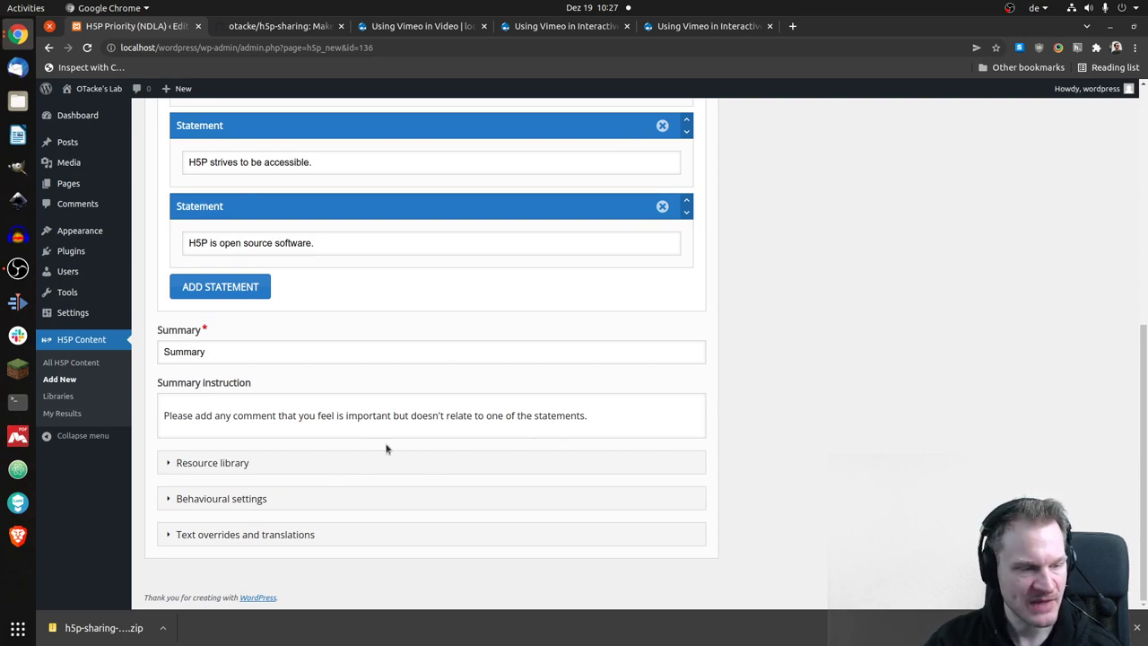
# Expand the resource library settings and set the first resource's title to "H5P".
pyautogui.click(168, 464)
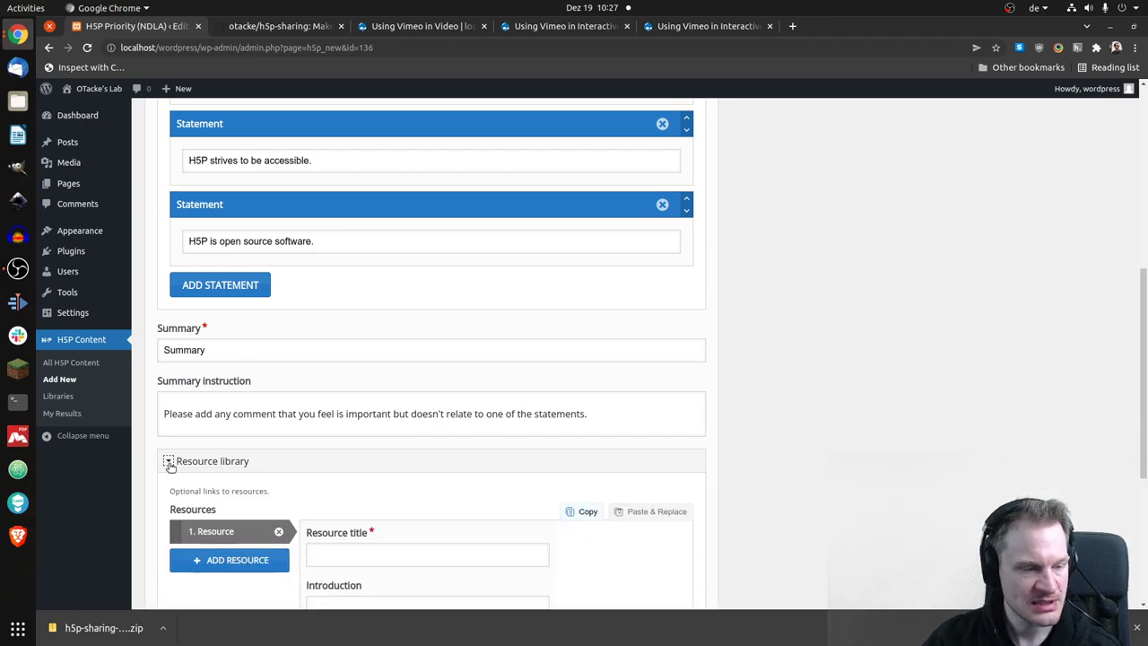
pyautogui.scroll(-4, 170, 468)
pyautogui.click(412, 374)
pyautogui.write('dem til')
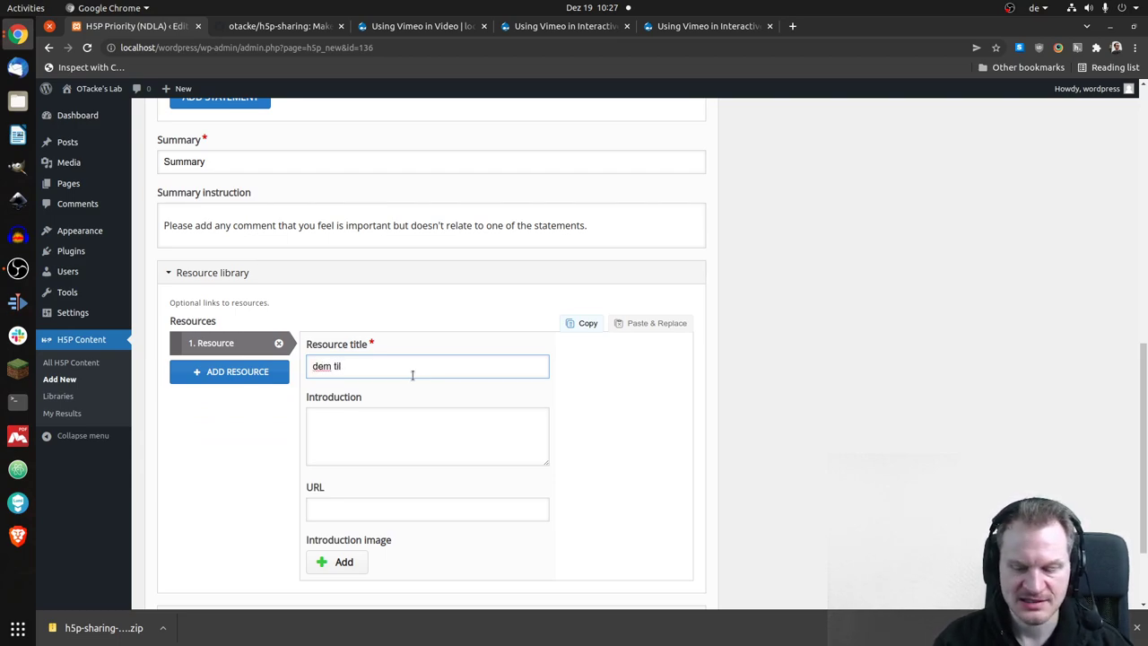
pyautogui.hotkey('ctrl', 'a')
pyautogui.press('BackSpace')
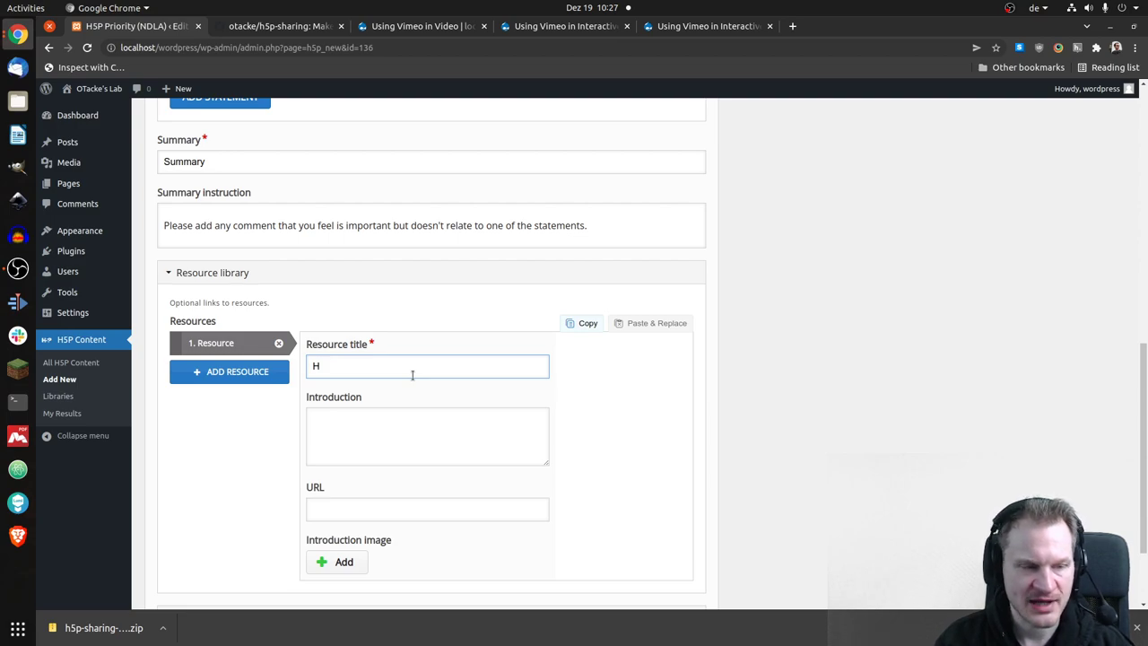
pyautogui.write('H%P')
pyautogui.press('BackSpace')
pyautogui.press('BackSpace')
pyautogui.write('5P')
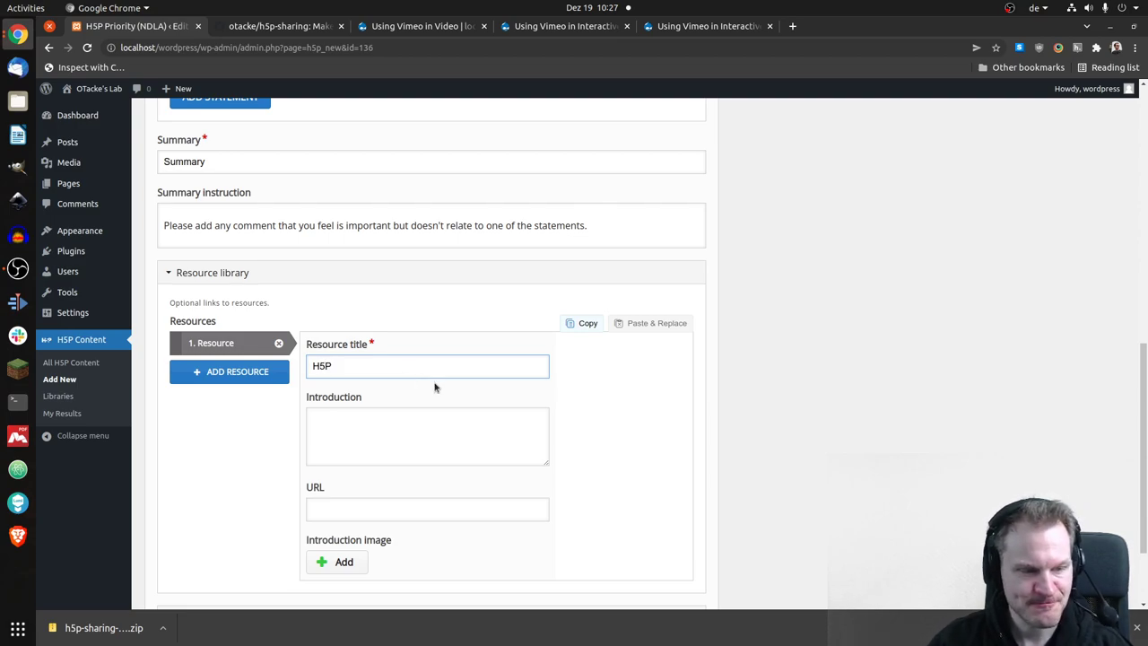
pyautogui.click(459, 418)
pyautogui.write('This ')
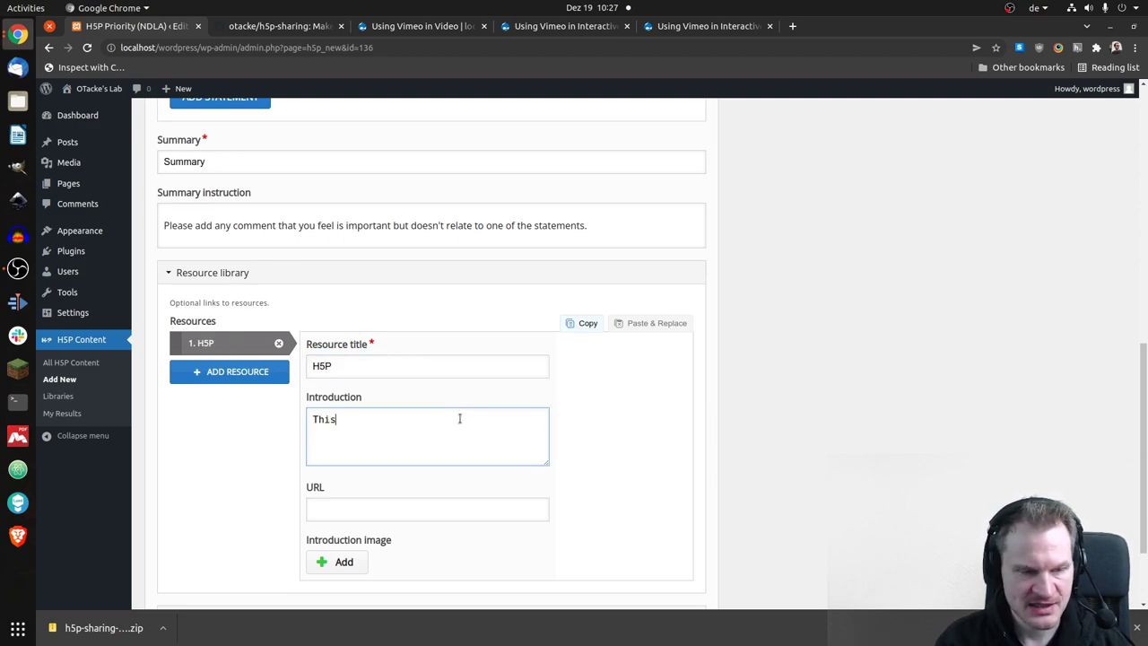
pyautogui.write('is the H5P')
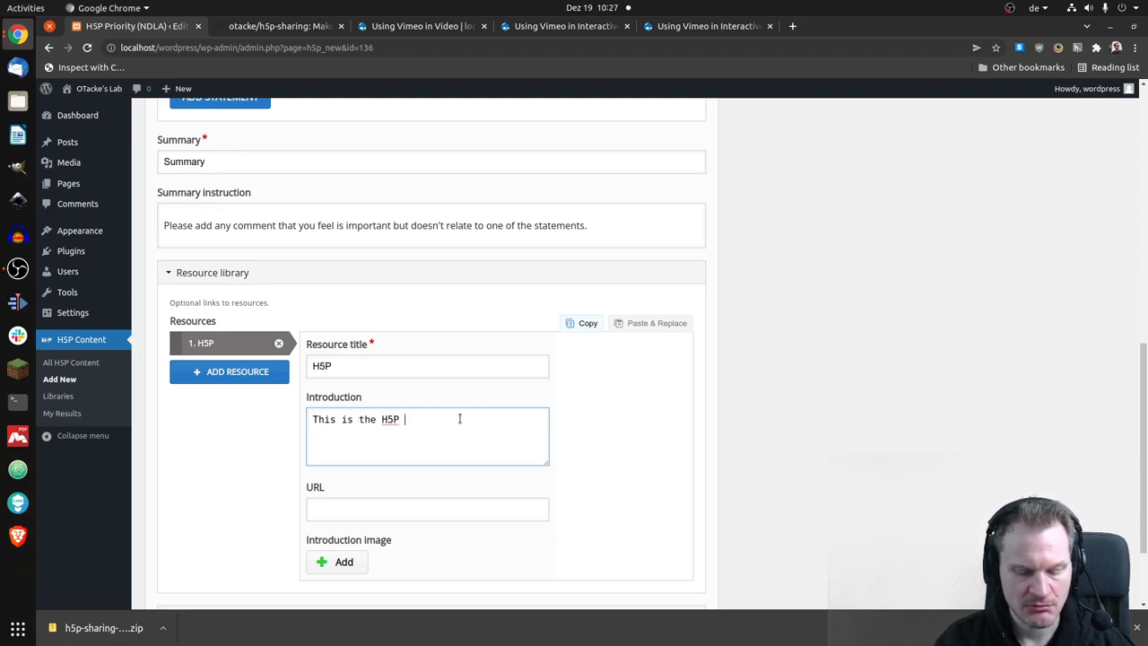
pyautogui.write(' page')
pyautogui.scroll(-2, 459, 451)
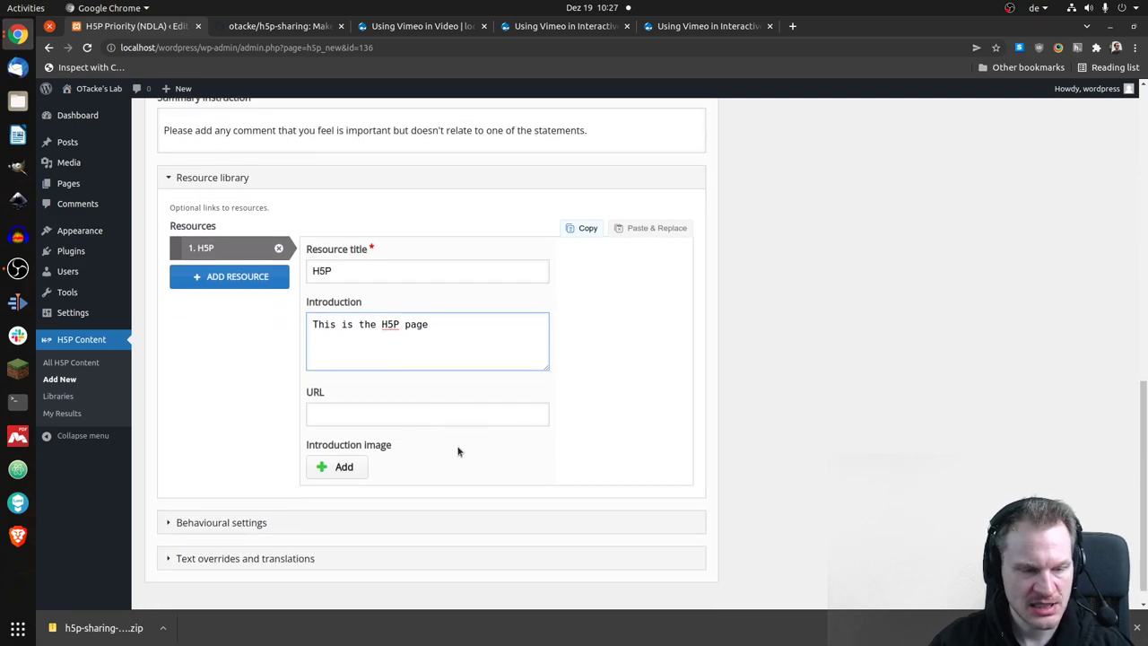
pyautogui.click(482, 418)
pyautogui.write('https')
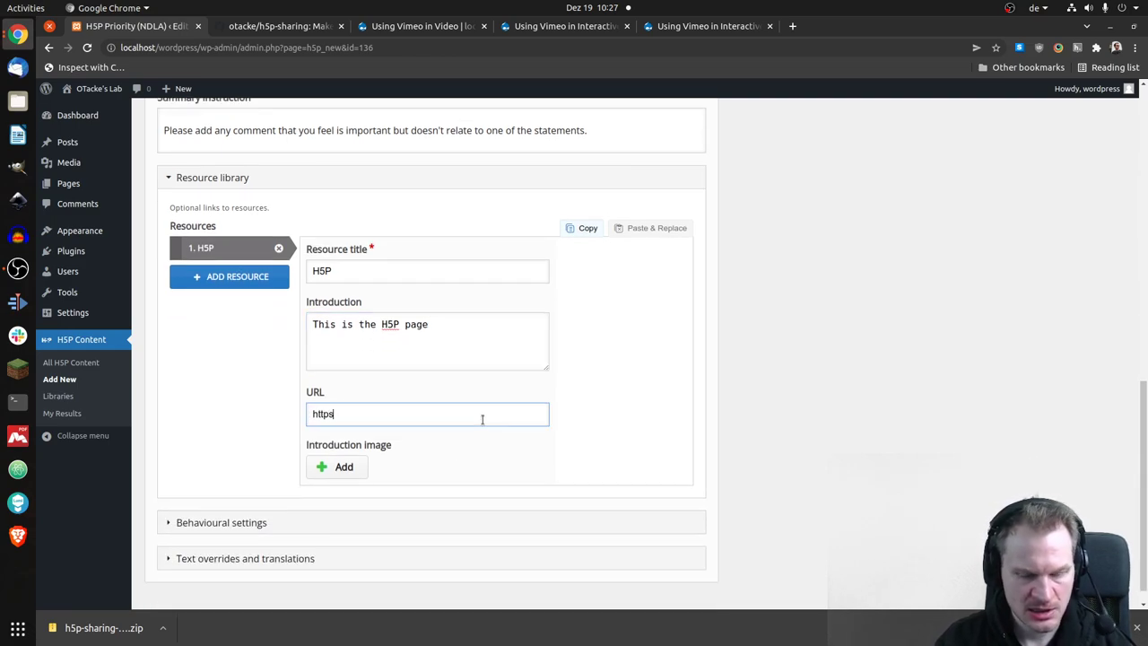
pyautogui.write('://')
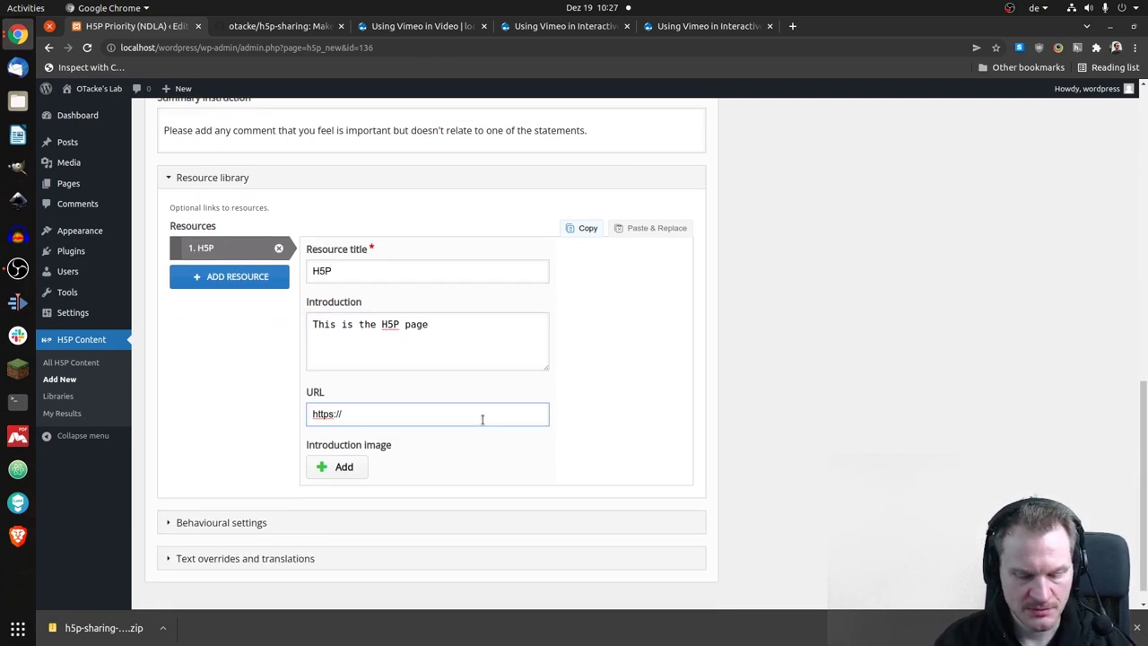
pyautogui.write('h5p.org')
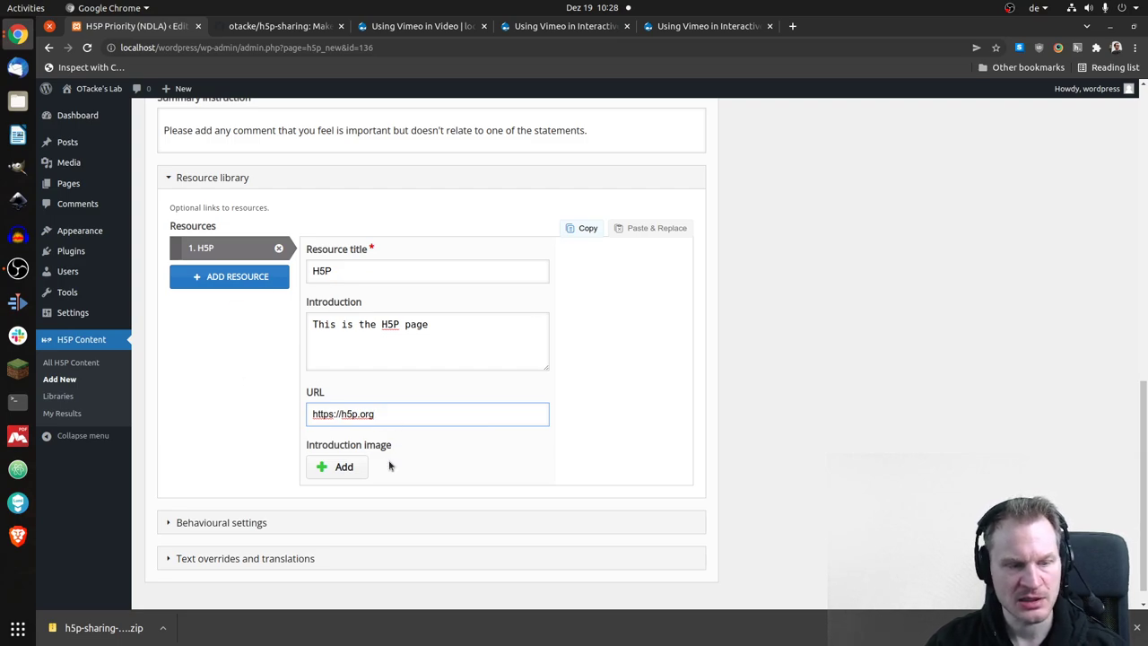
# In the behavioural settings, disable retry and user-added statements, and enable pre-populating and randomizing the statements.
pyautogui.scroll(-1, 263, 366)
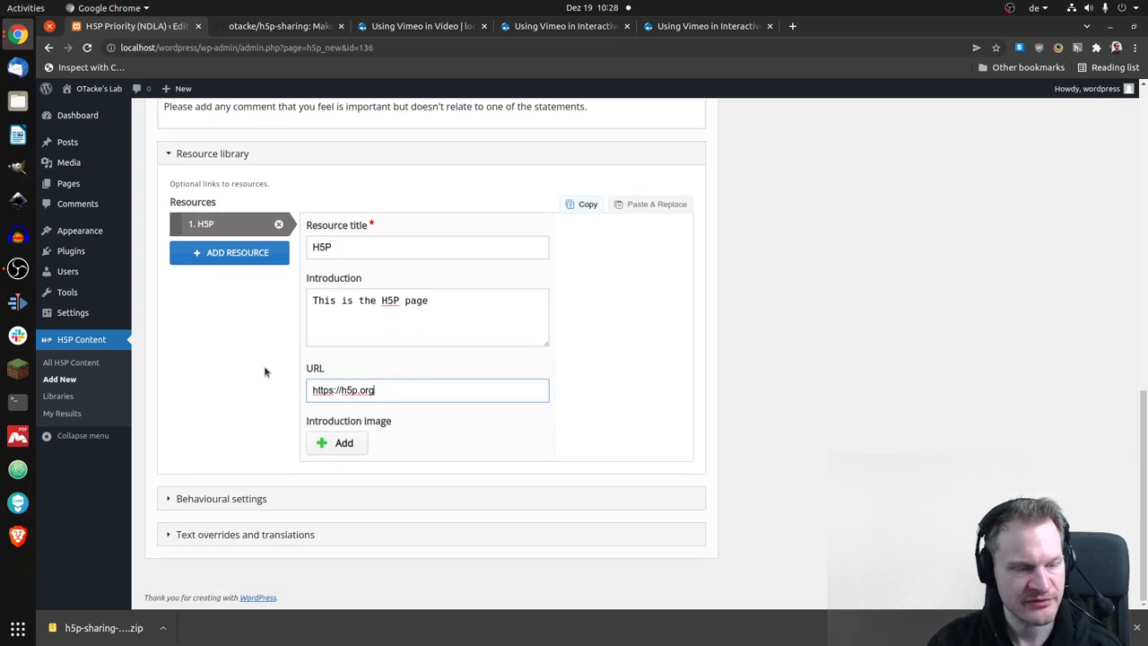
pyautogui.click(240, 498)
pyautogui.scroll(-4, 238, 430)
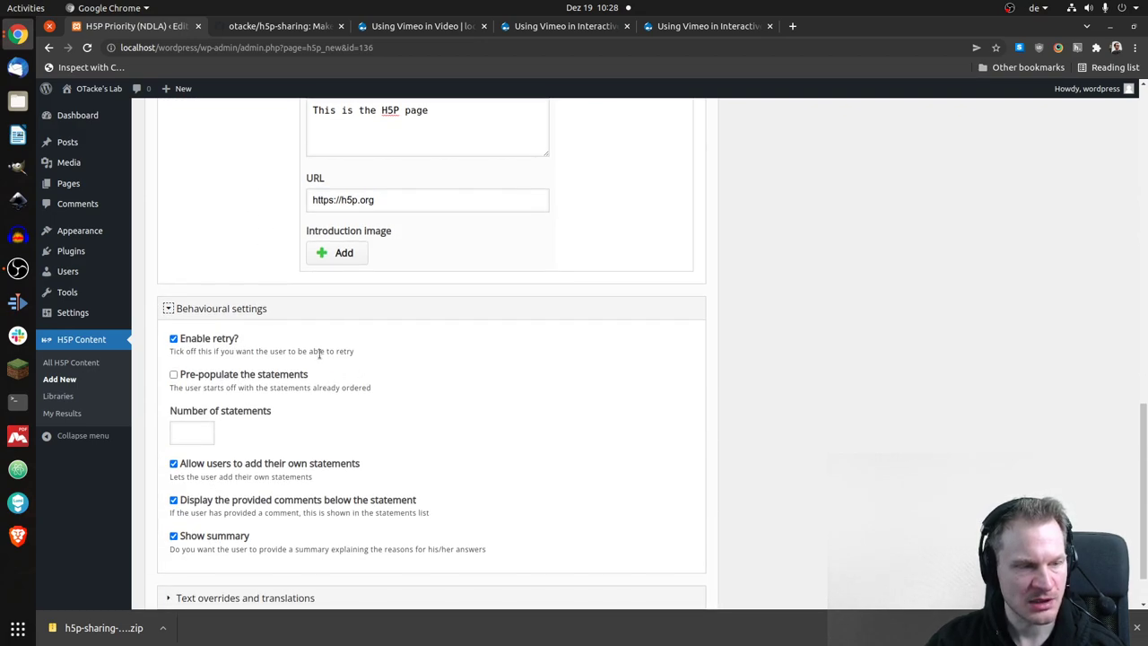
pyautogui.click(174, 339)
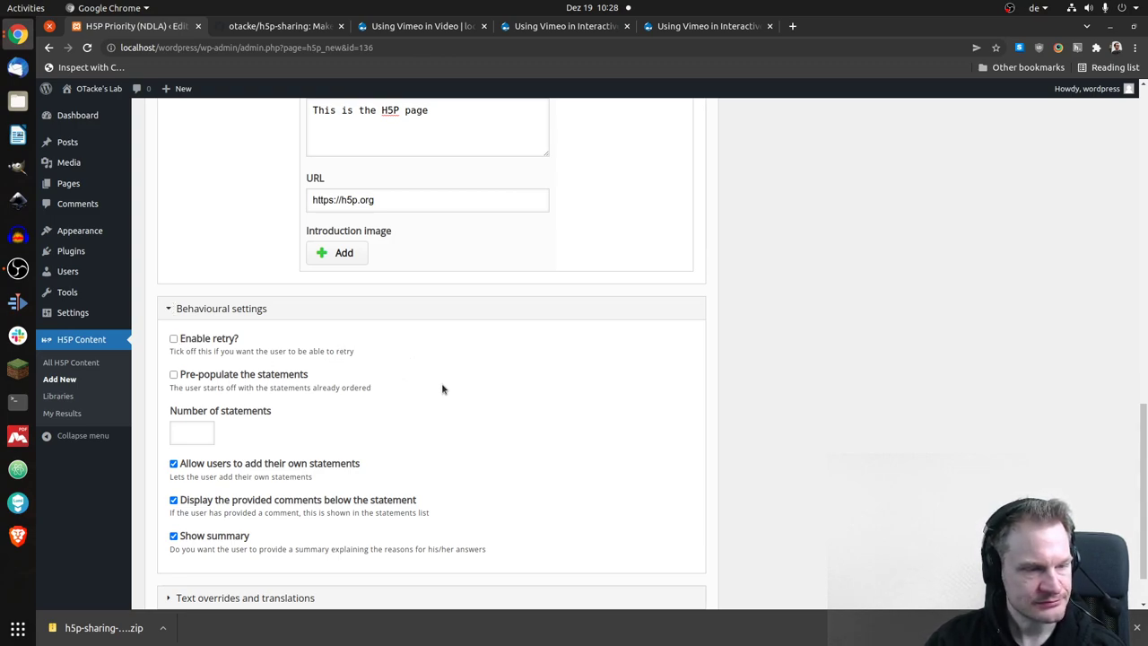
pyautogui.click(173, 375)
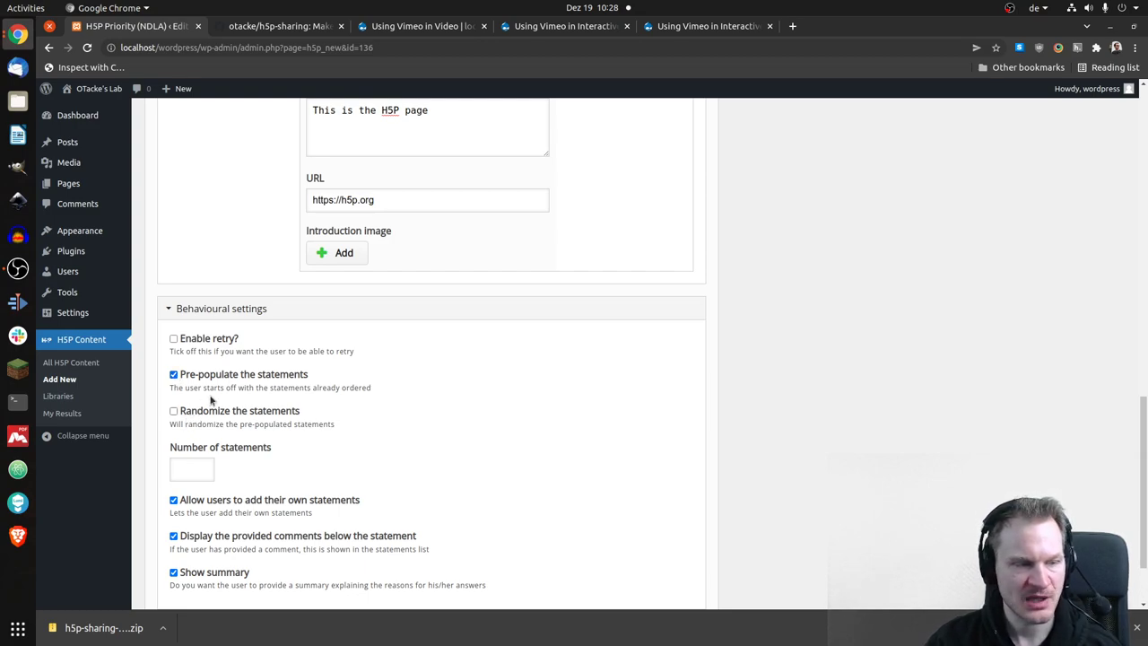
pyautogui.click(175, 411)
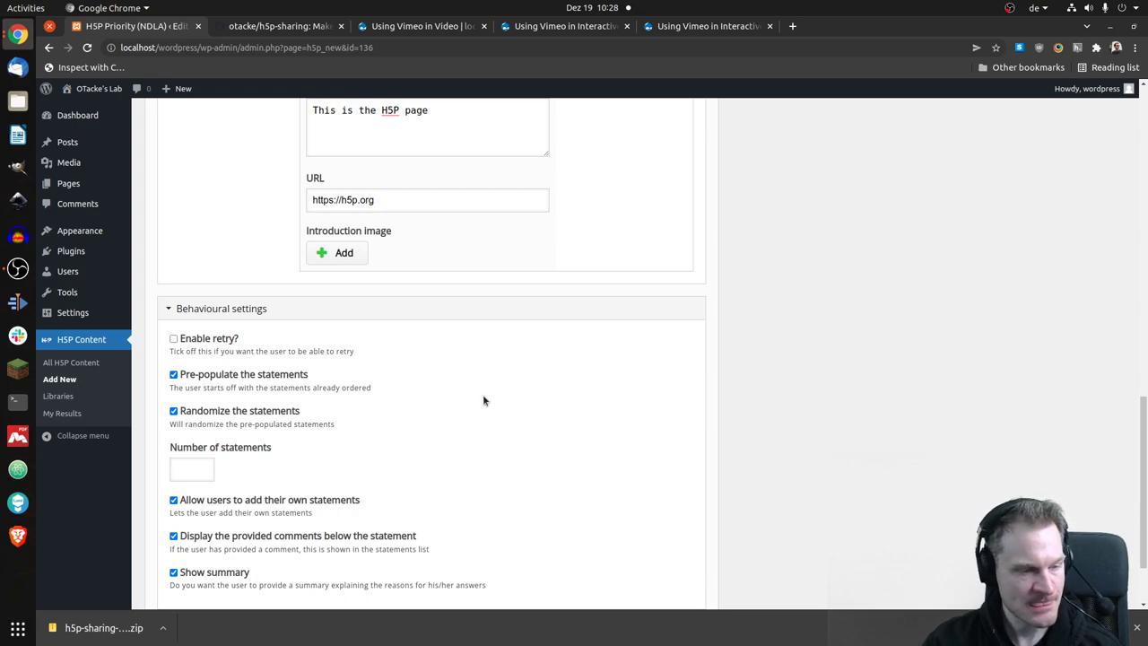
pyautogui.scroll(-2, 481, 399)
pyautogui.click(174, 400)
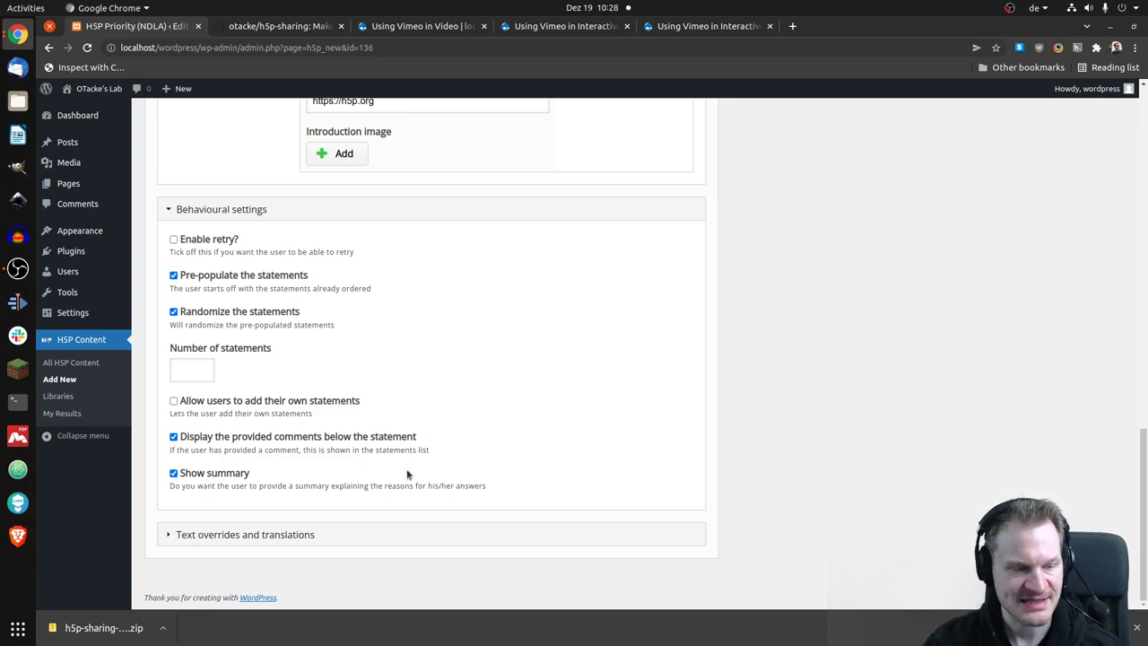
# Save the updated H5P Priority (NDLA) content.
pyautogui.scroll(2, 646, 442)
pyautogui.scroll(15, 645, 442)
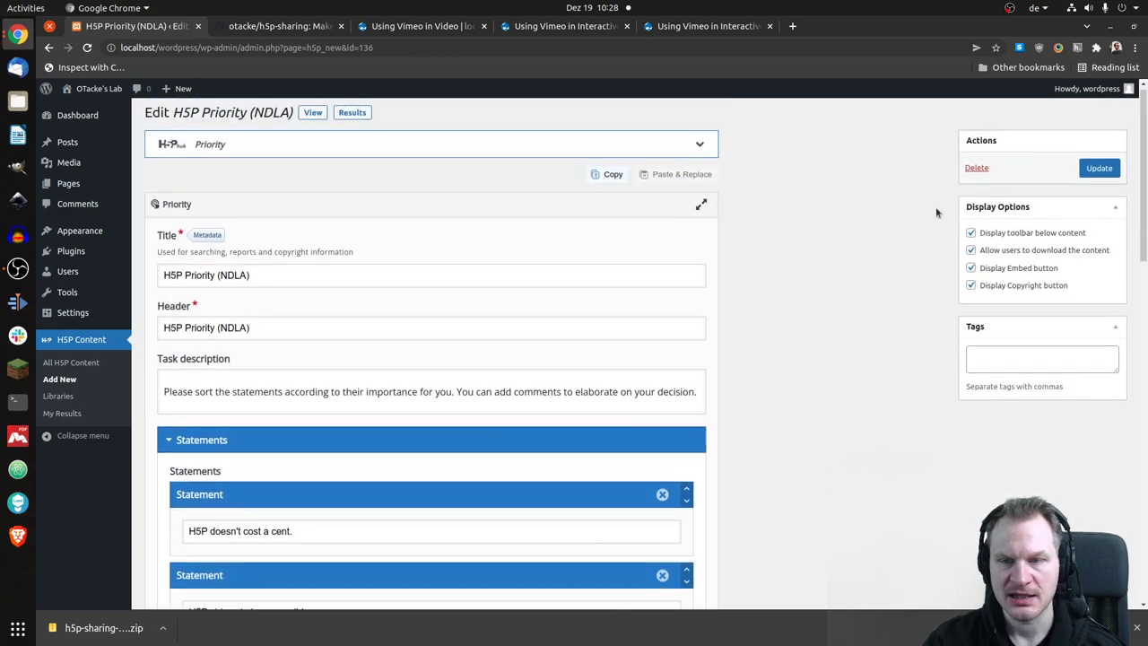
pyautogui.click(1098, 173)
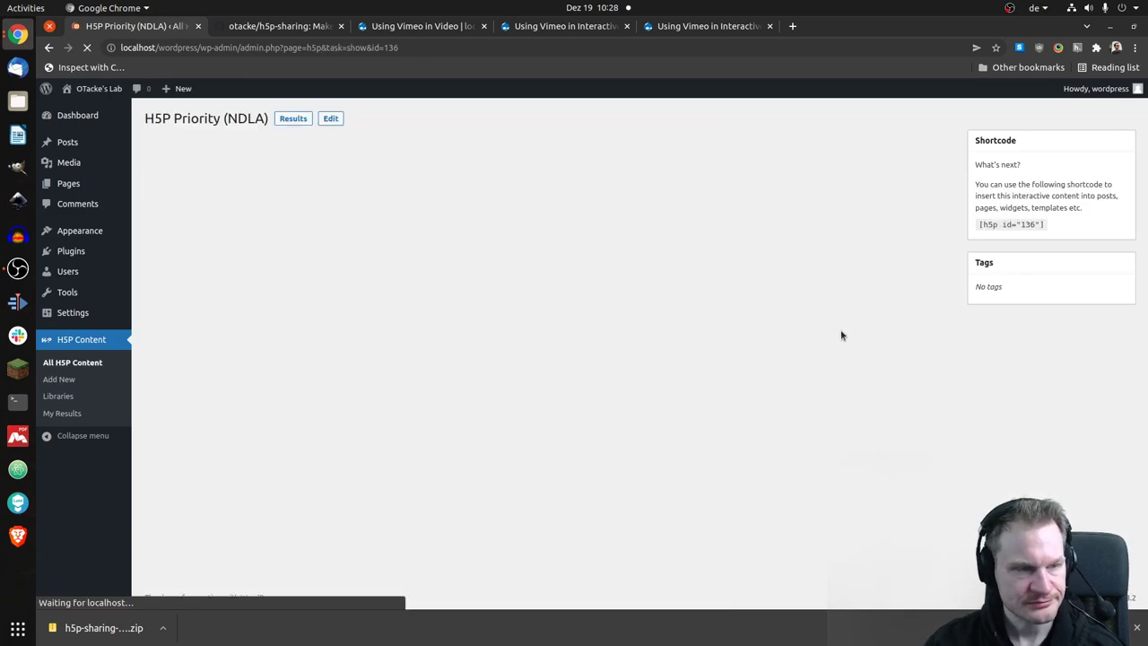
# Look over the updated exercise, including its statement order, summary area and the entry in its resources.
pyautogui.scroll(-2, 807, 323)
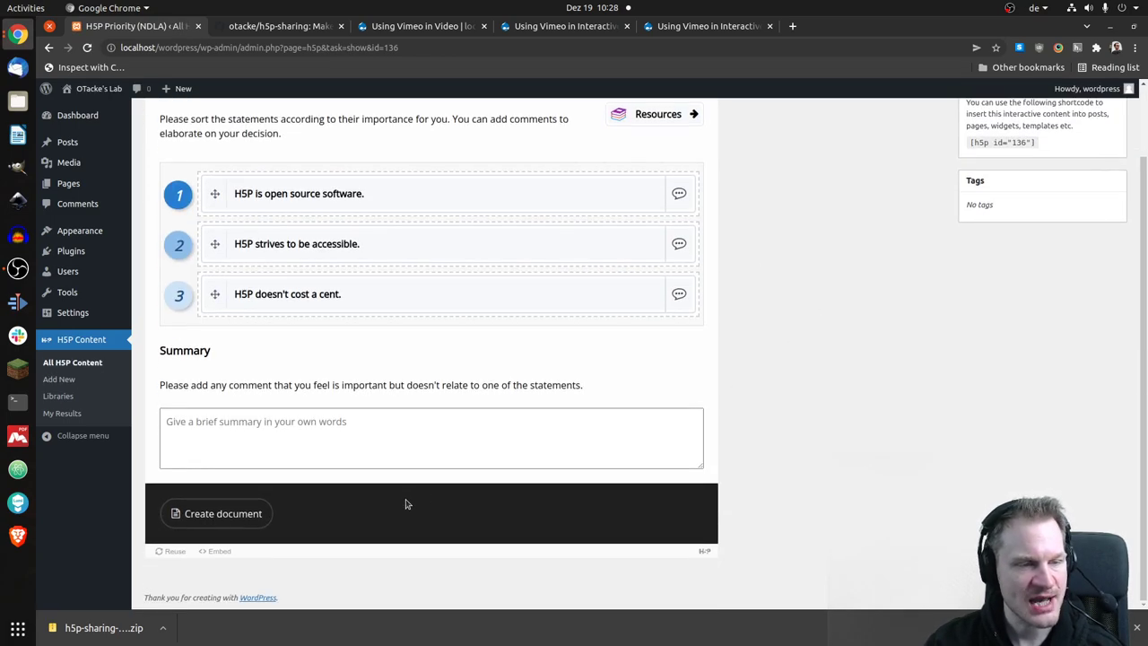
pyautogui.scroll(2, 359, 475)
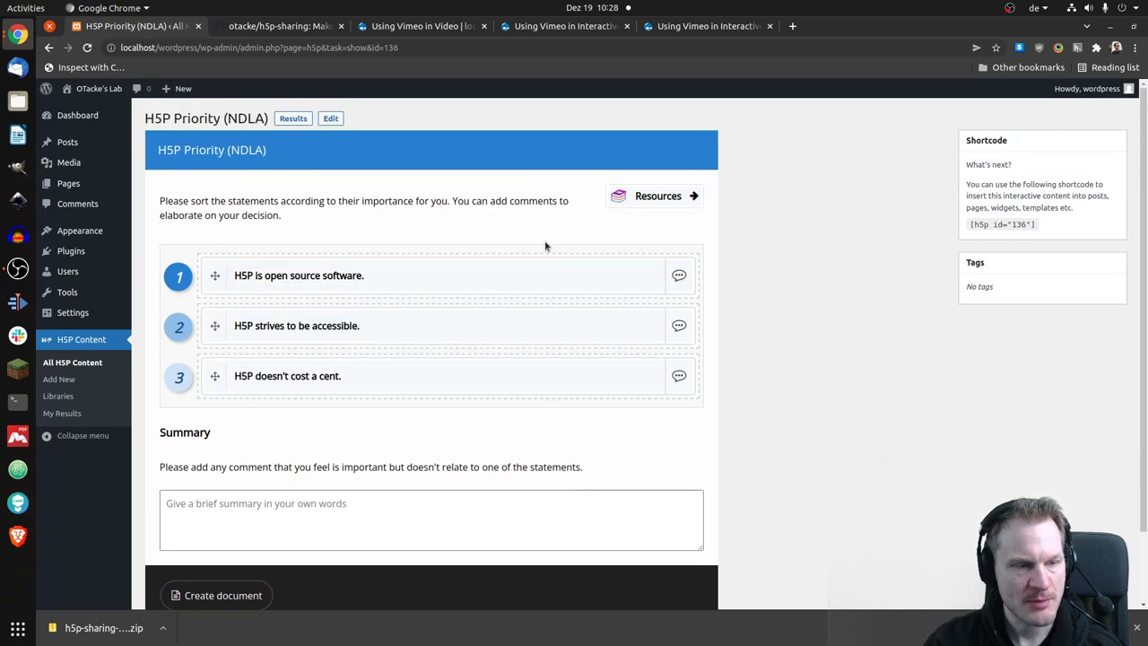
pyautogui.click(649, 199)
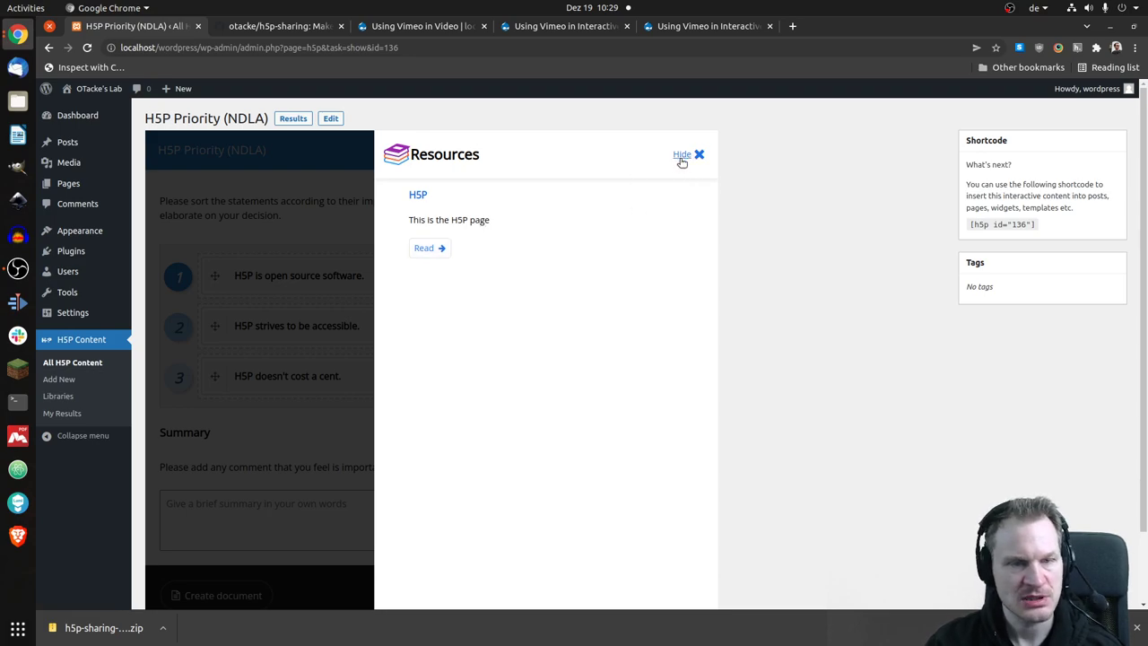
pyautogui.click(681, 156)
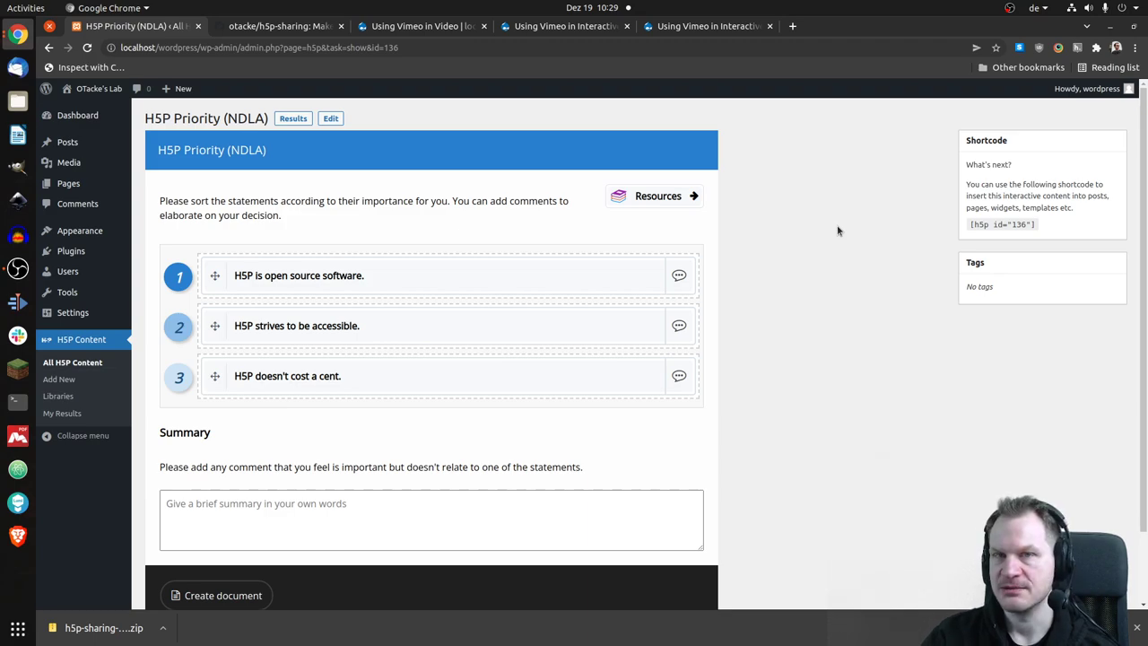
pyautogui.scroll(-2, 833, 231)
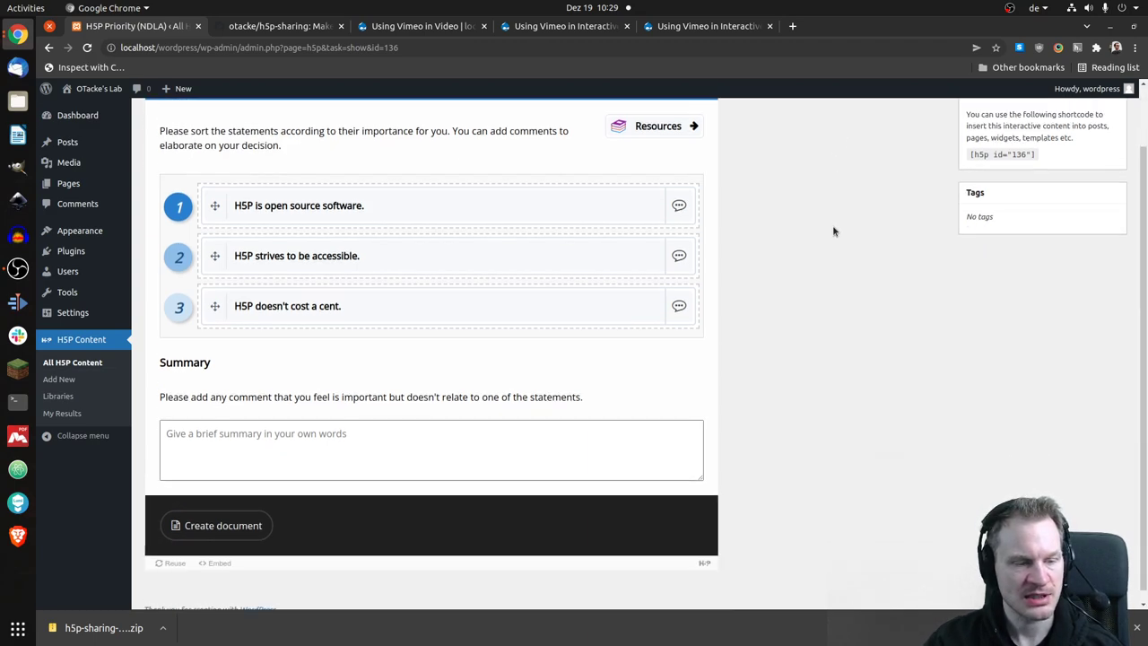
pyautogui.scroll(2, 833, 231)
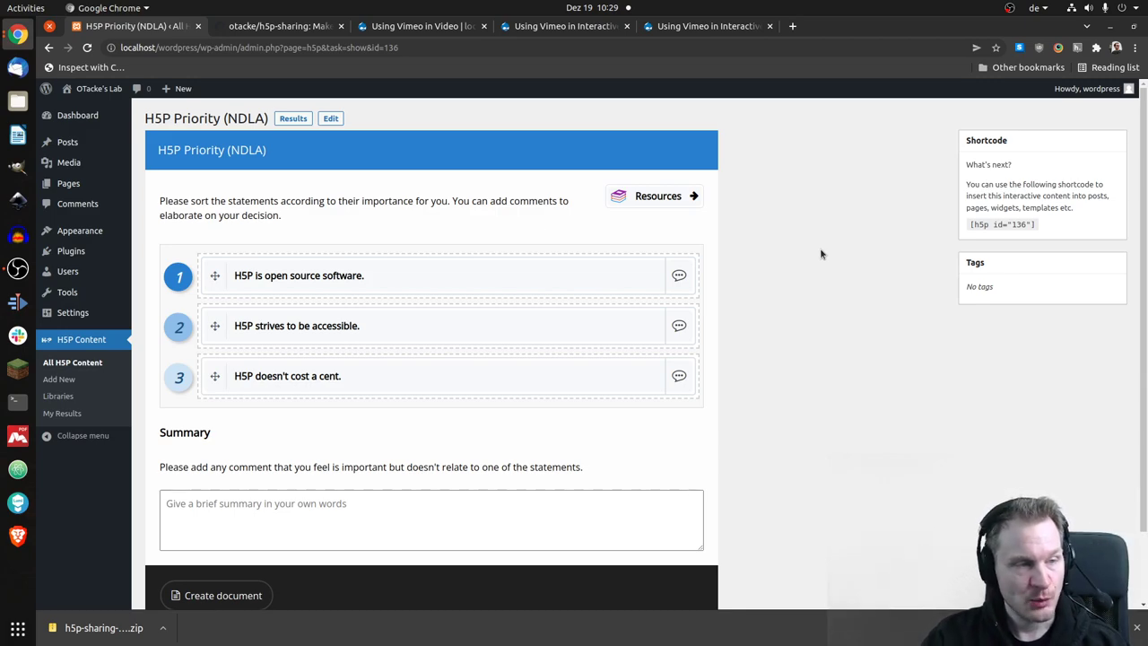
# Open the NDLA organization page at github.com/NDLANO in a new browser tab.
pyautogui.click(792, 26)
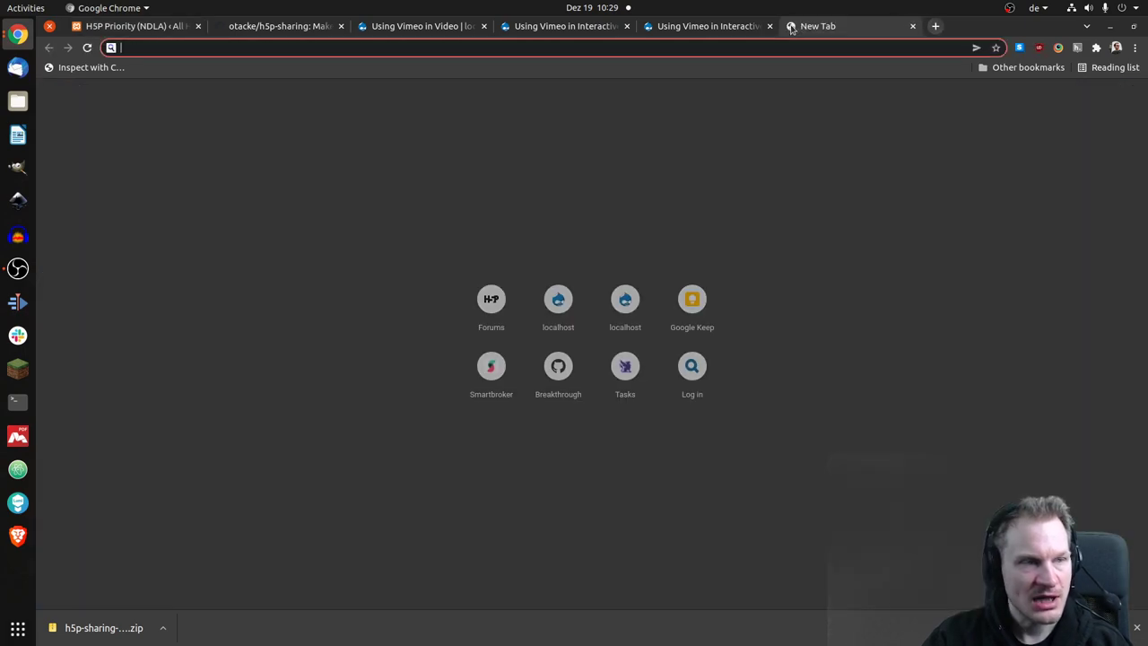
pyautogui.write('gi')
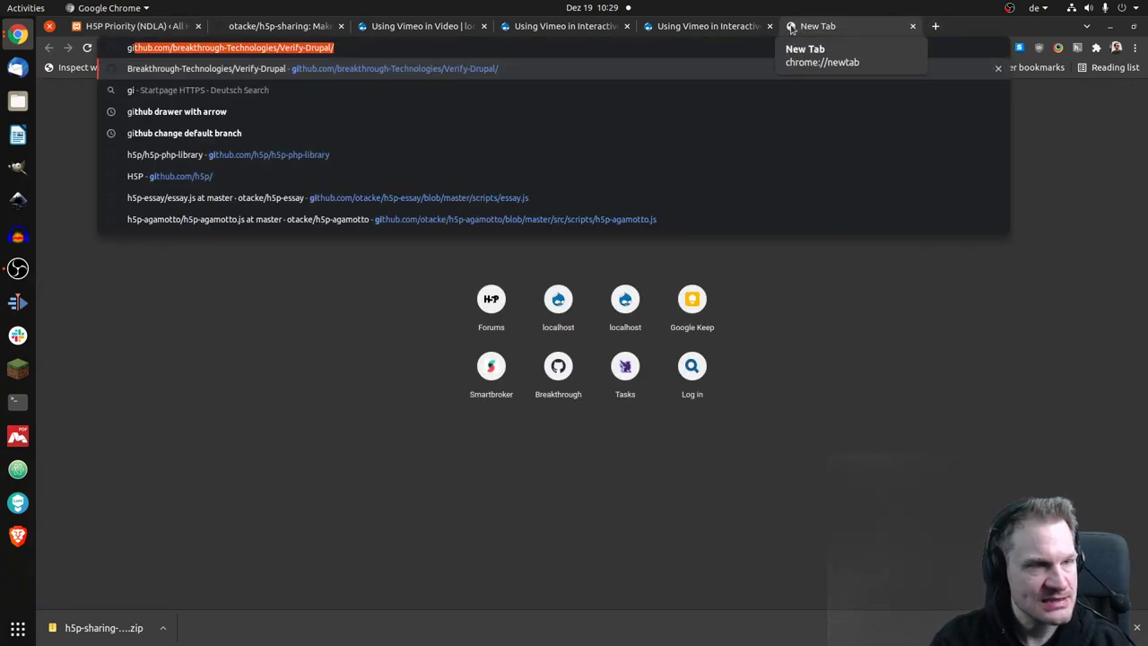
pyautogui.press('Right')
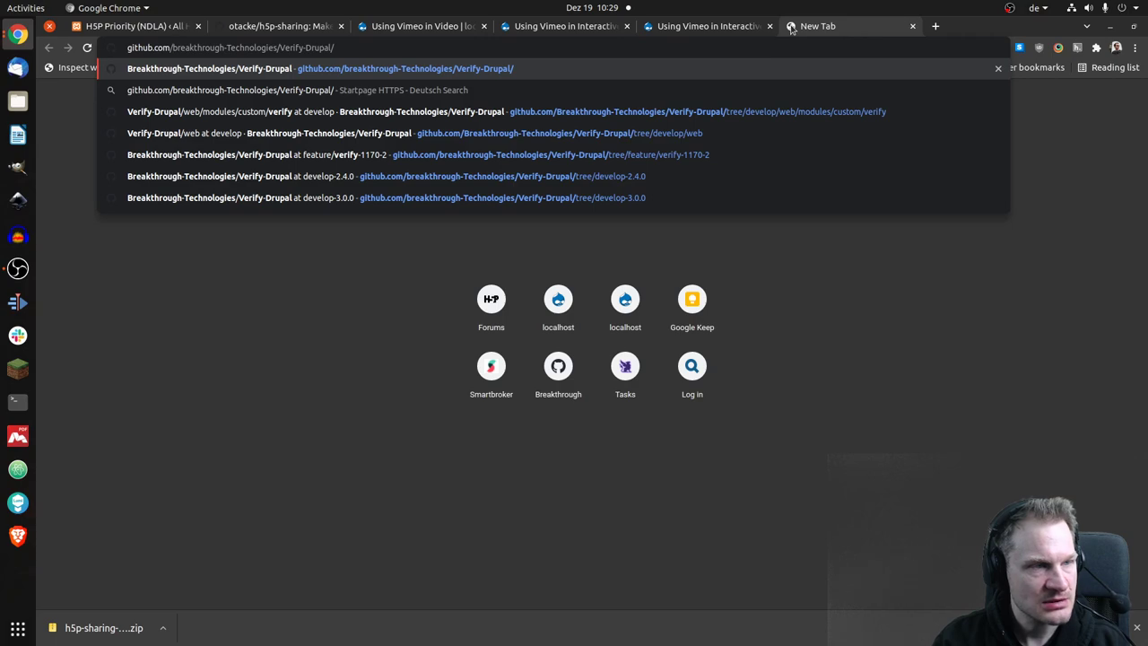
pyautogui.press('BackSpace')
pyautogui.write('ND')
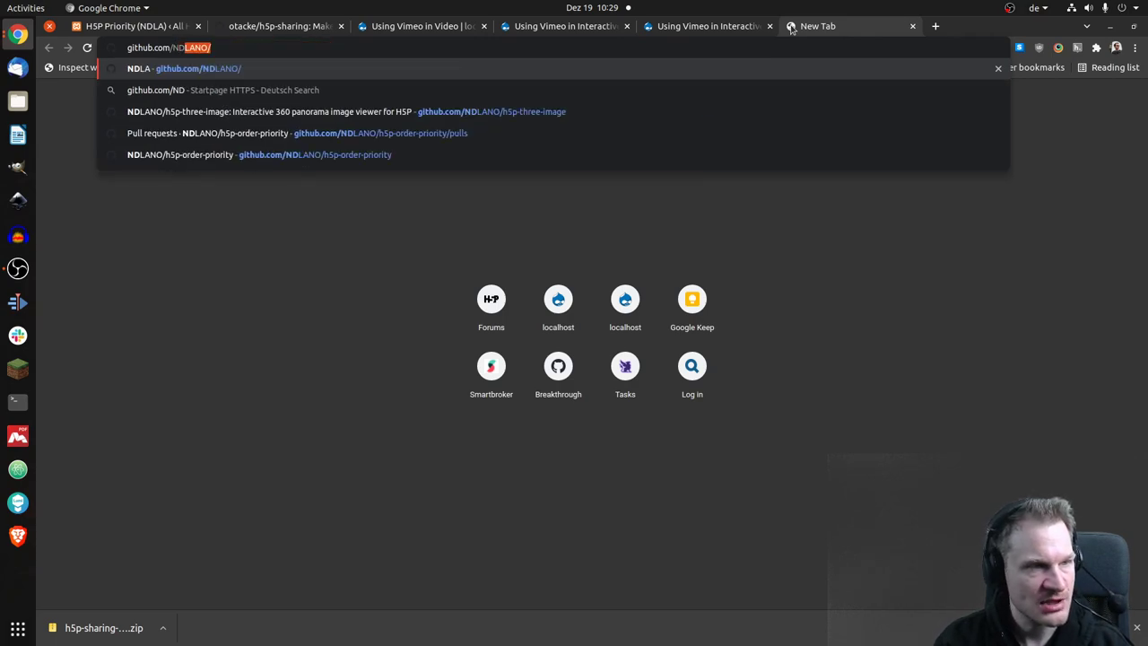
pyautogui.press('Right')
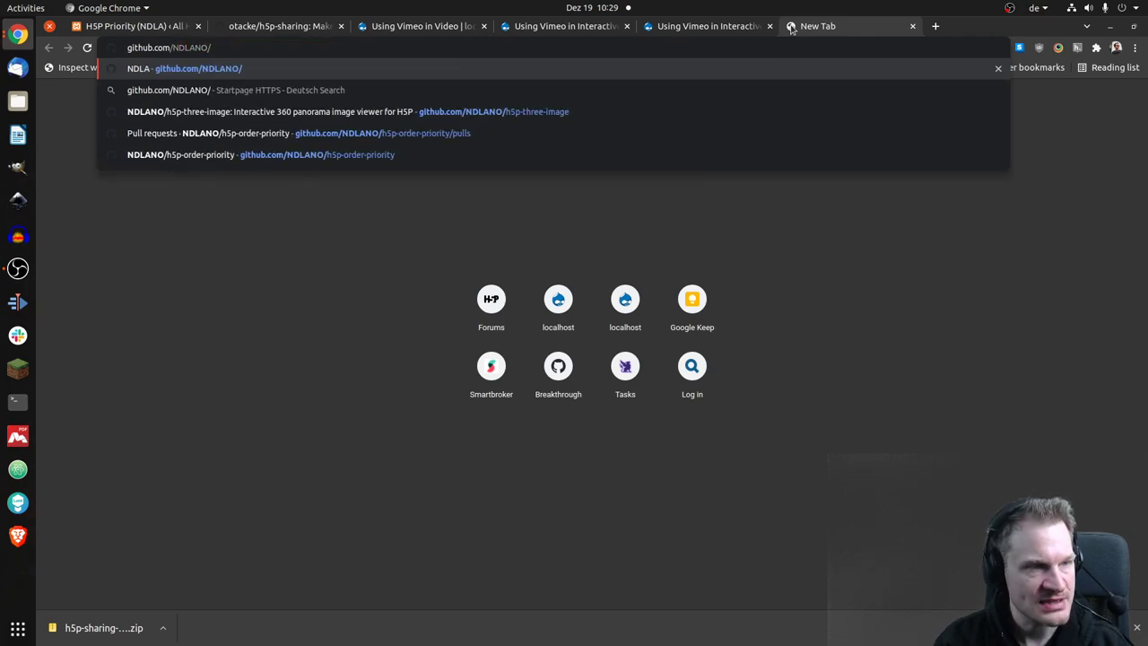
pyautogui.press('Return')
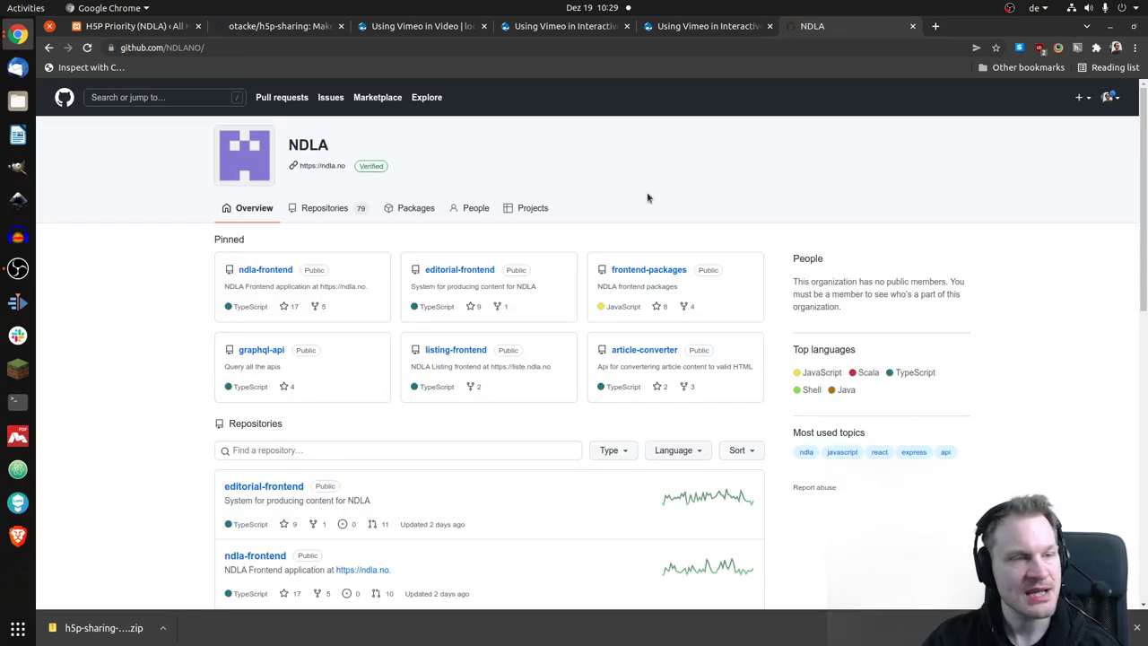
# Filter NDLA's repositories by "h5p".
pyautogui.click(332, 210)
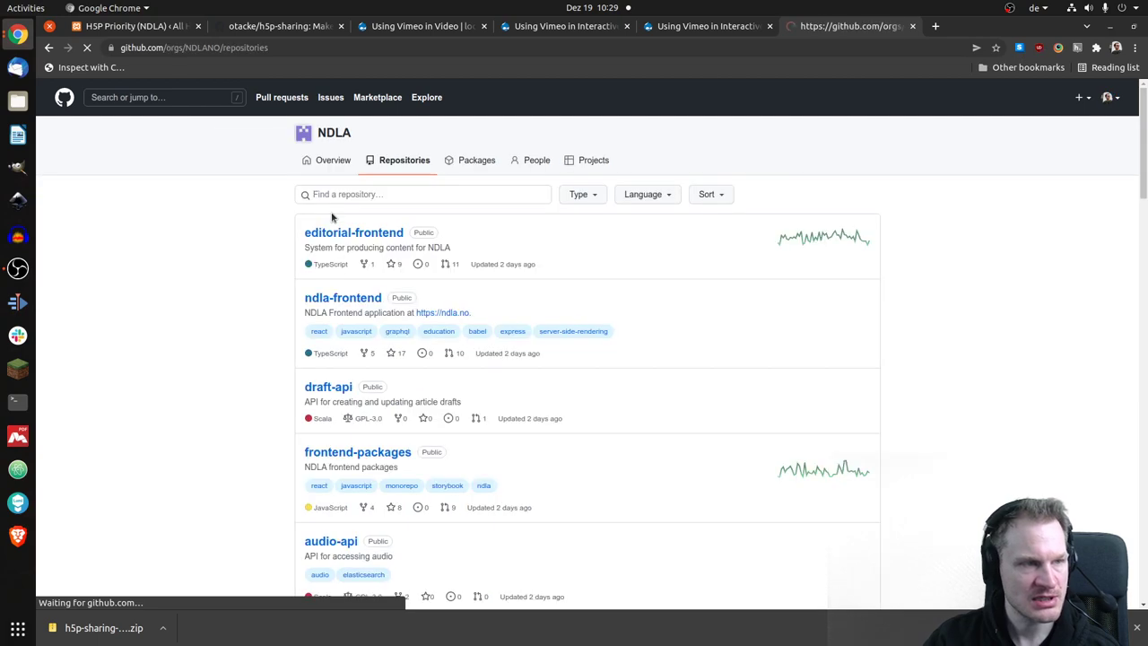
pyautogui.scroll(-8, 215, 285)
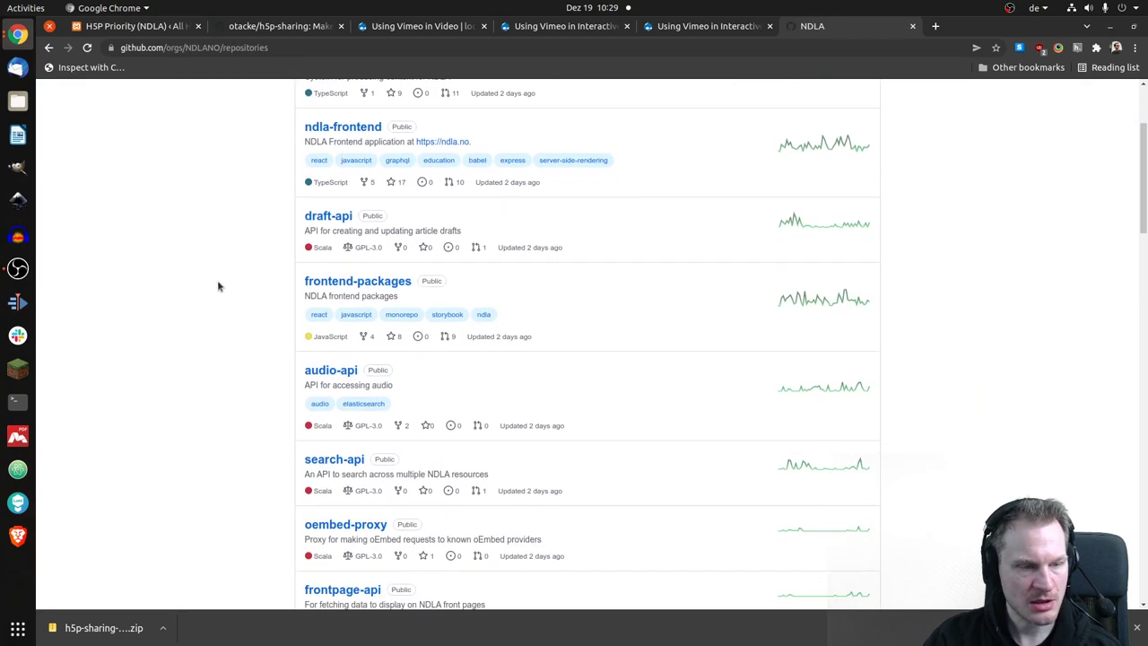
pyautogui.scroll(10, 219, 287)
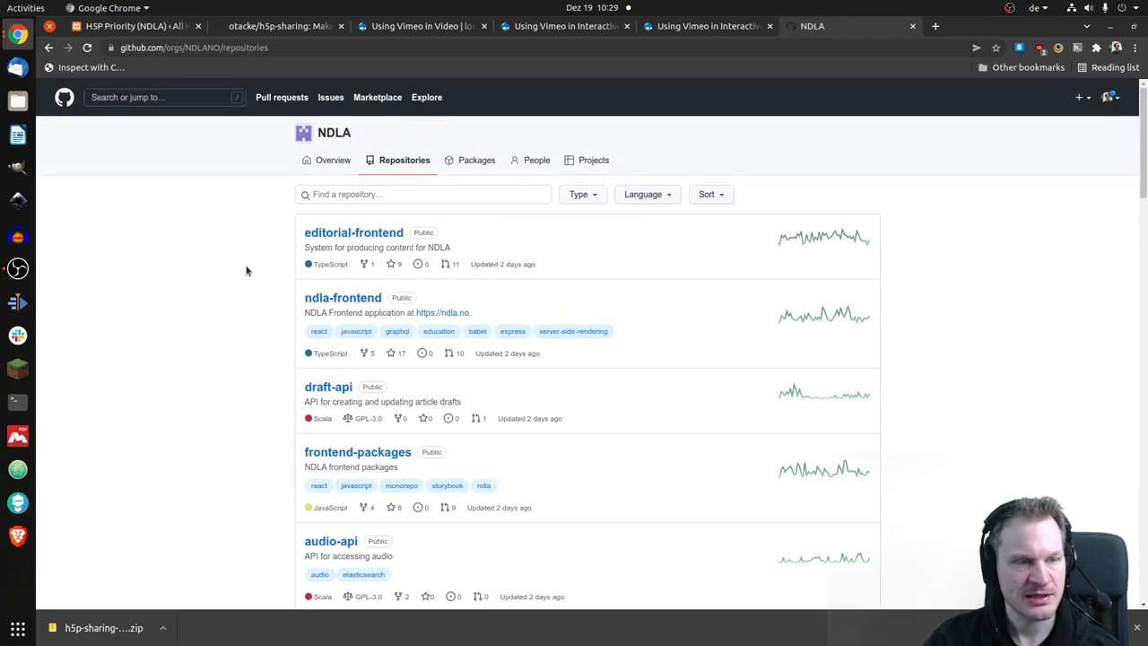
pyautogui.click(364, 195)
pyautogui.write('h5p')
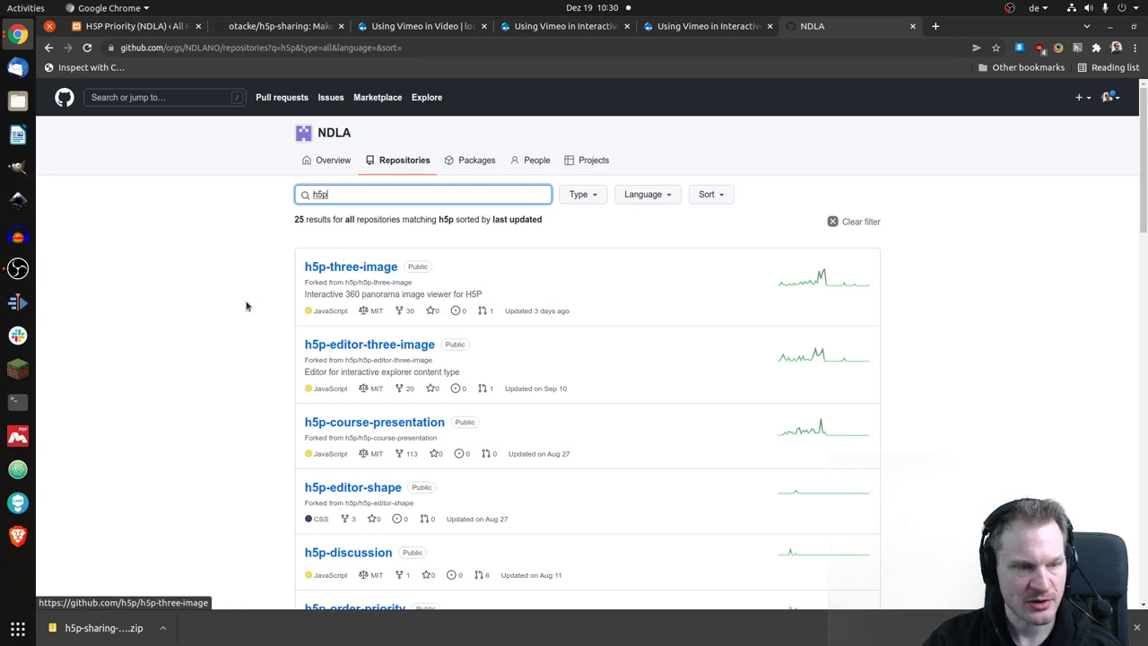
# Open the h5p-order-priority repository in a separate browser tab and select its web address.
pyautogui.scroll(-3, 264, 305)
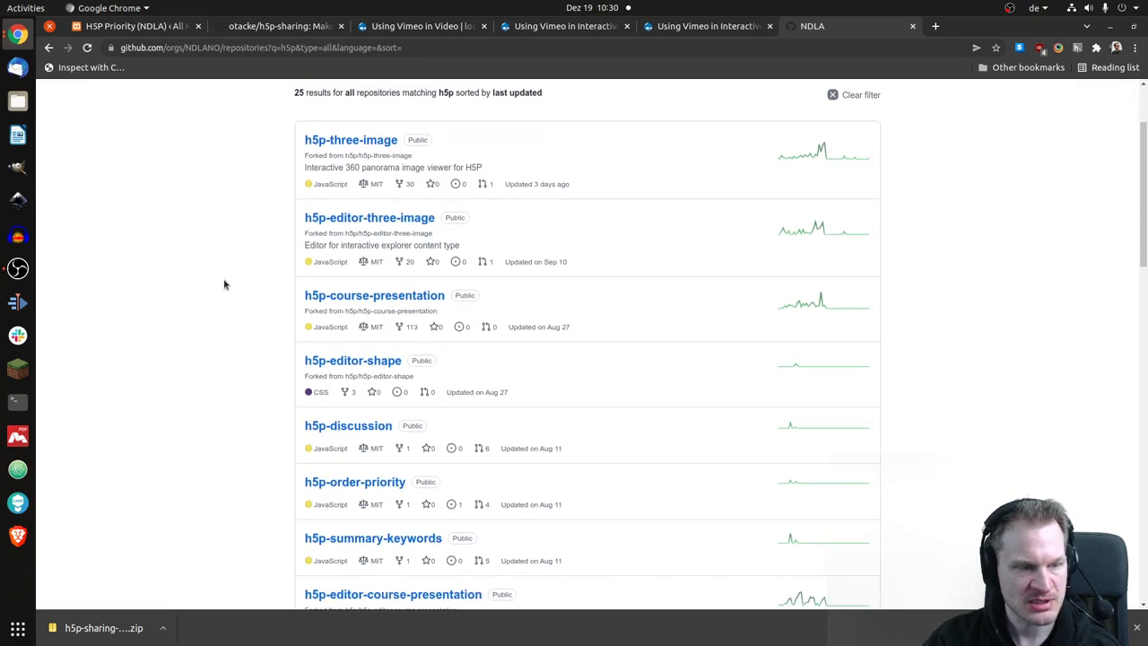
pyautogui.scroll(-3, 224, 285)
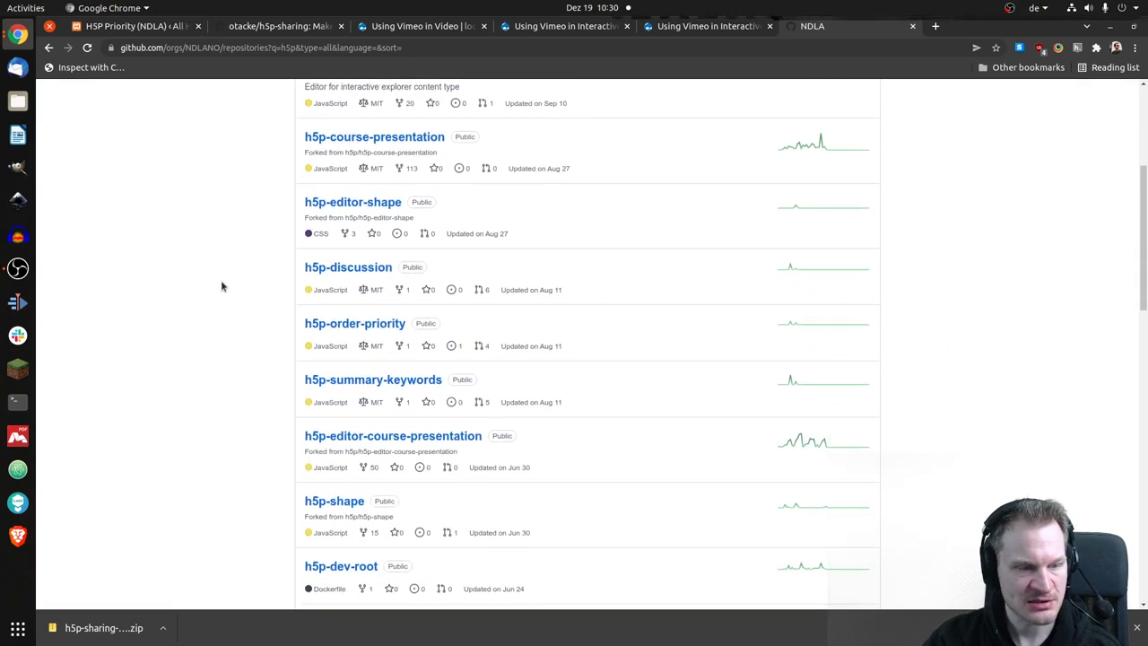
pyautogui.rightClick(382, 327)
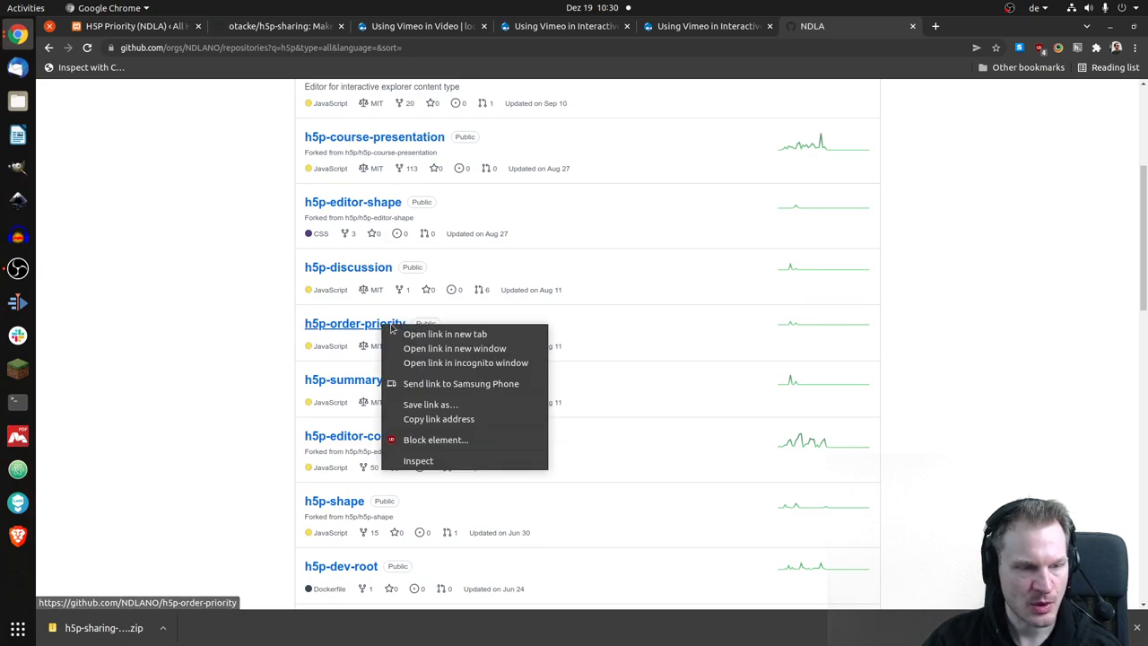
pyautogui.click(468, 338)
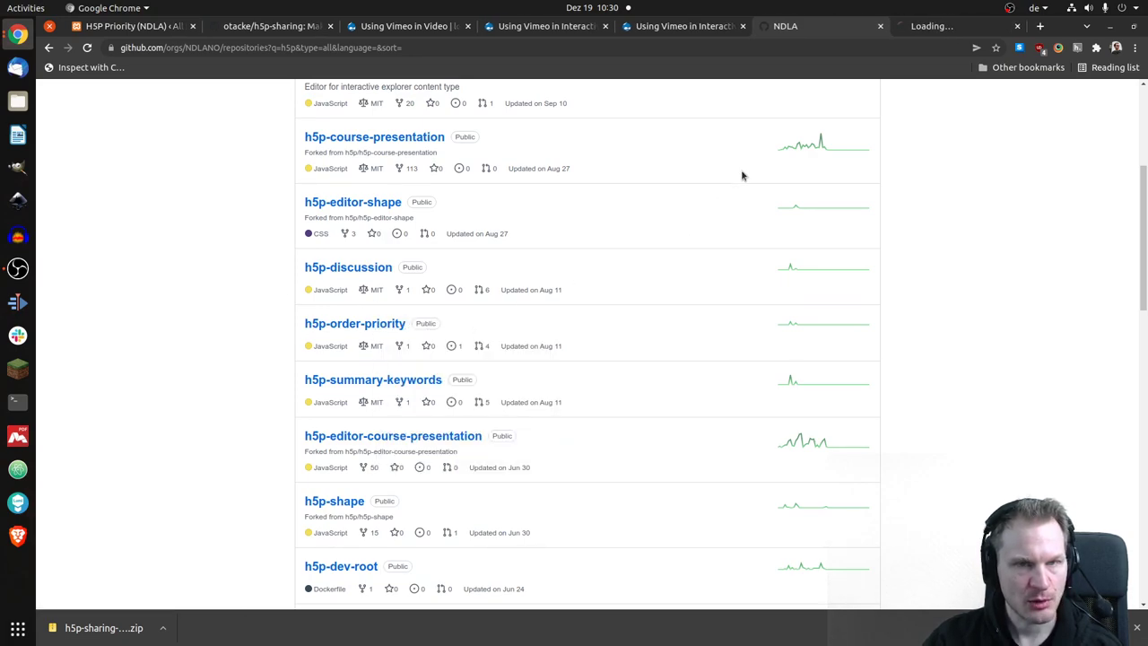
pyautogui.click(955, 26)
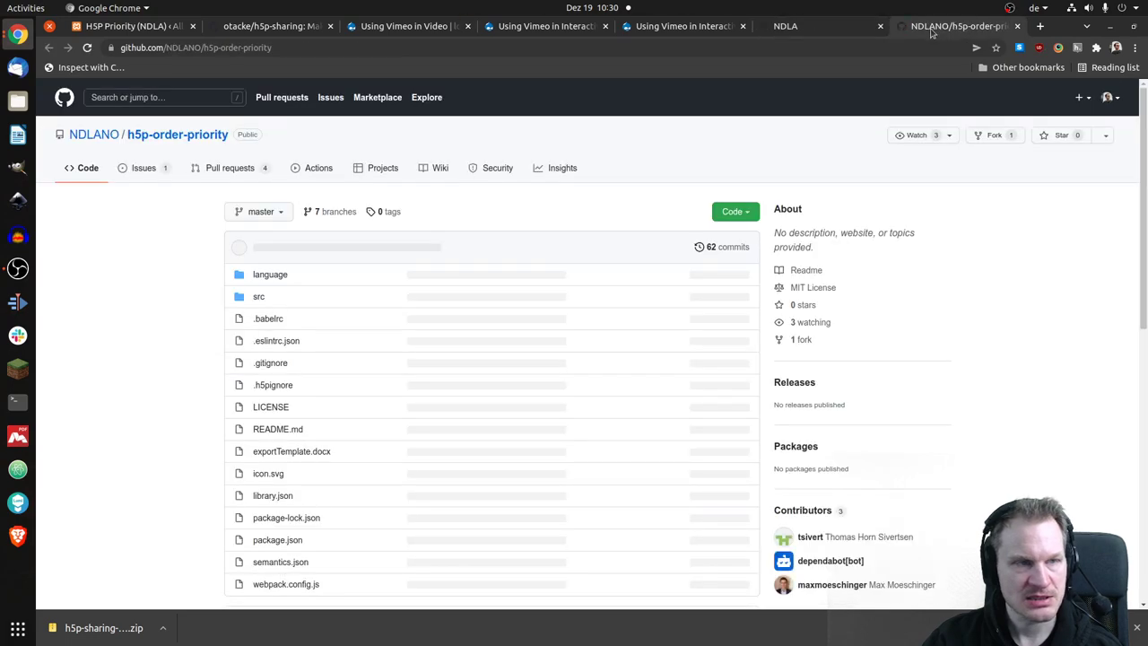
pyautogui.click(478, 51)
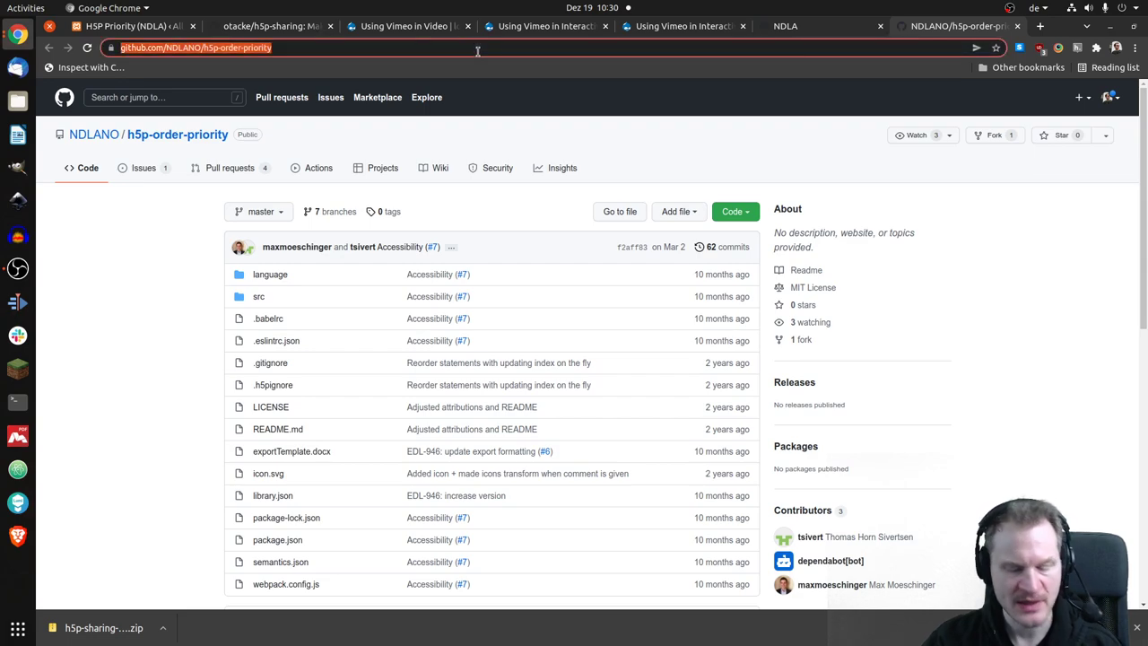